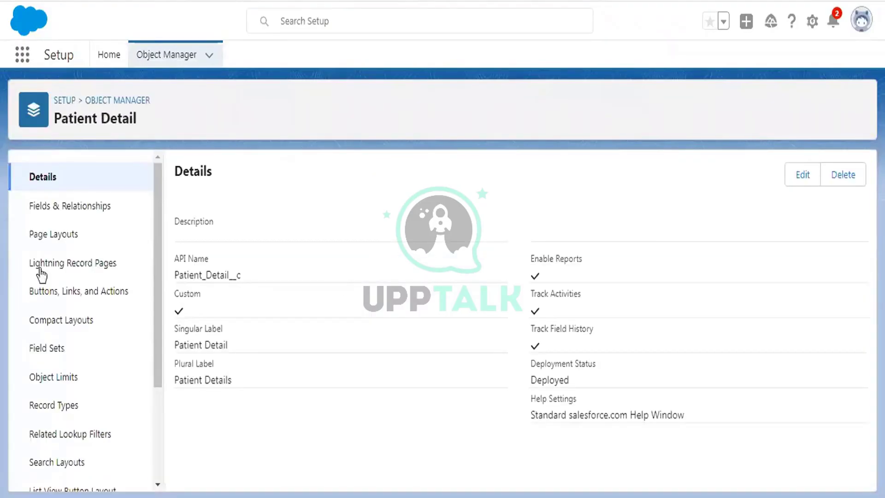
# Start a new Text custom field on the Patient Detail object
pyautogui.click(59, 208)
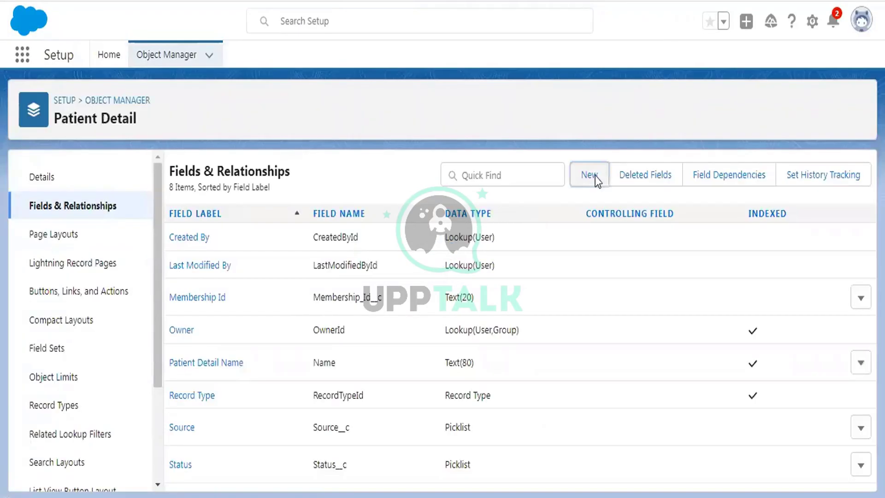
pyautogui.click(592, 178)
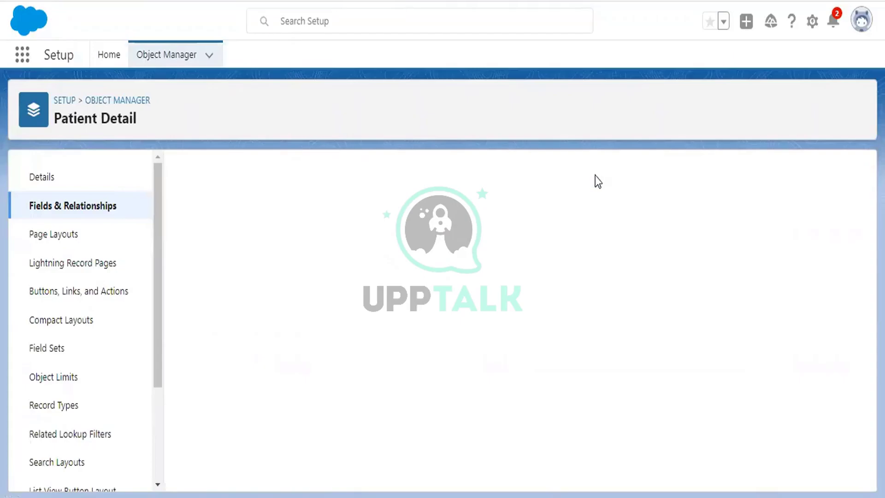
pyautogui.scroll(-6, 392, 272)
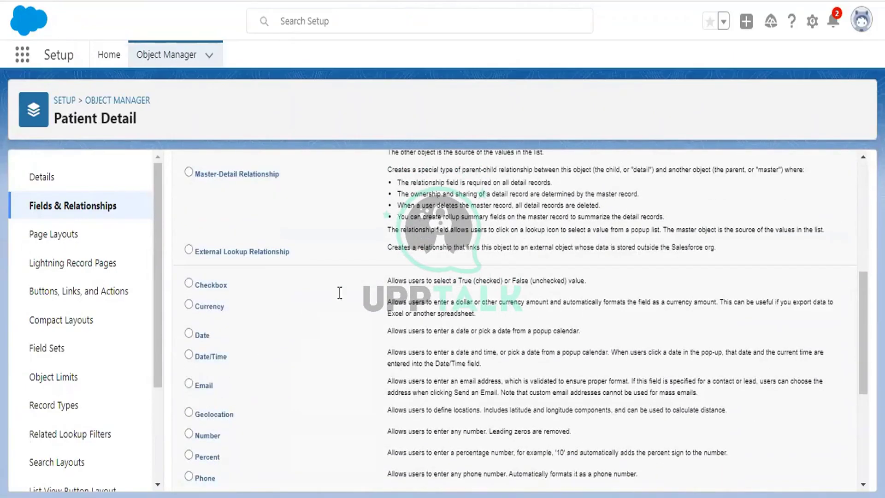
pyautogui.scroll(-5, 339, 293)
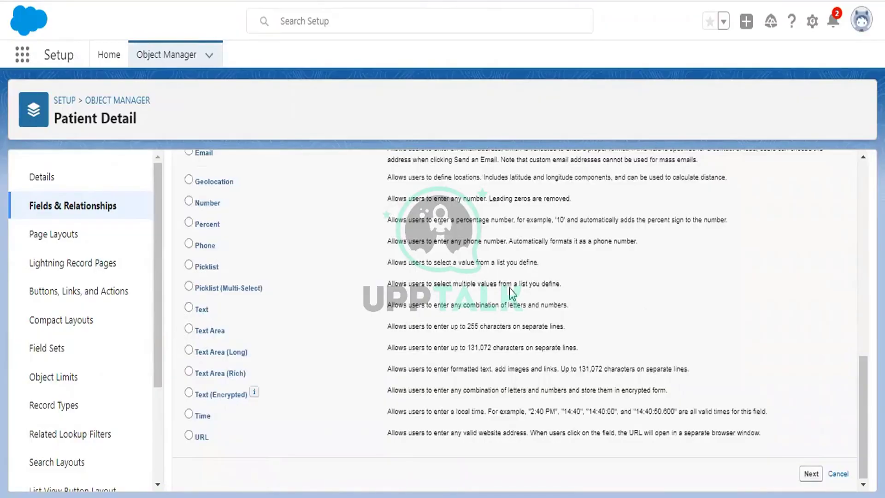
pyautogui.click(188, 308)
pyautogui.click(809, 475)
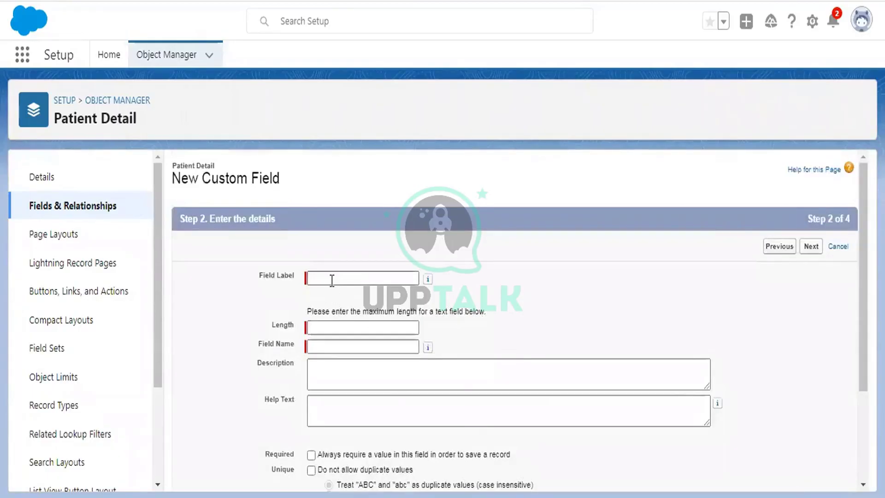
# Label the field Email with length 100 and save it to both page layouts
pyautogui.click(332, 279)
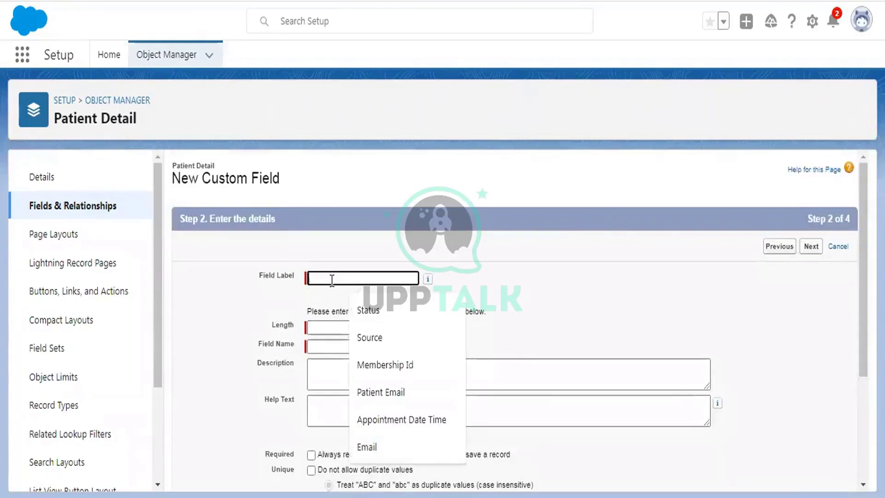
pyautogui.write('Email')
pyautogui.press('Tab')
pyautogui.click(335, 326)
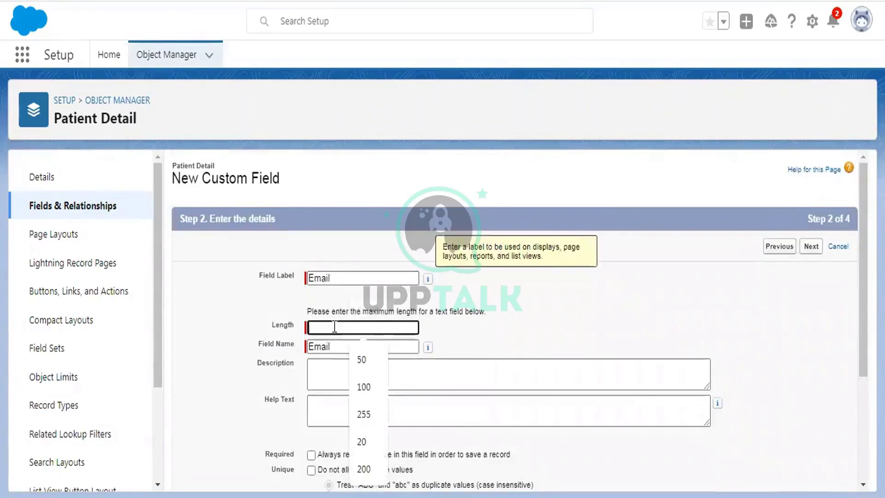
pyautogui.write('100')
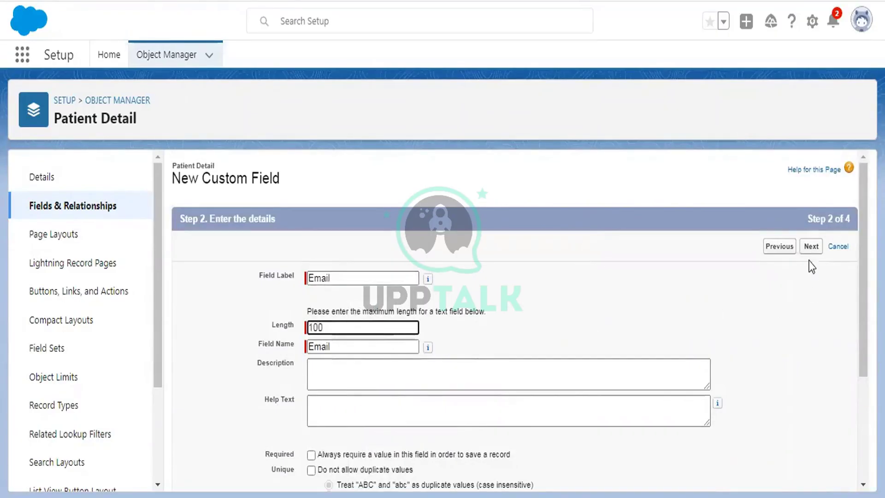
pyautogui.click(811, 247)
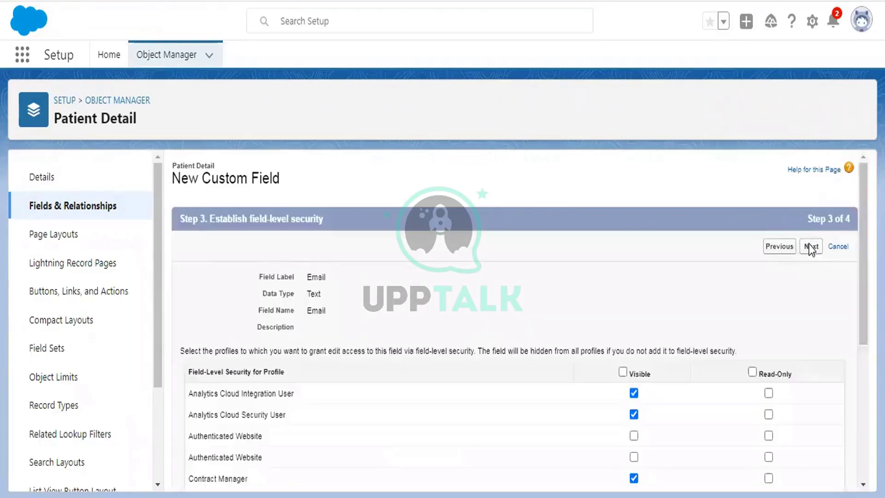
pyautogui.click(810, 247)
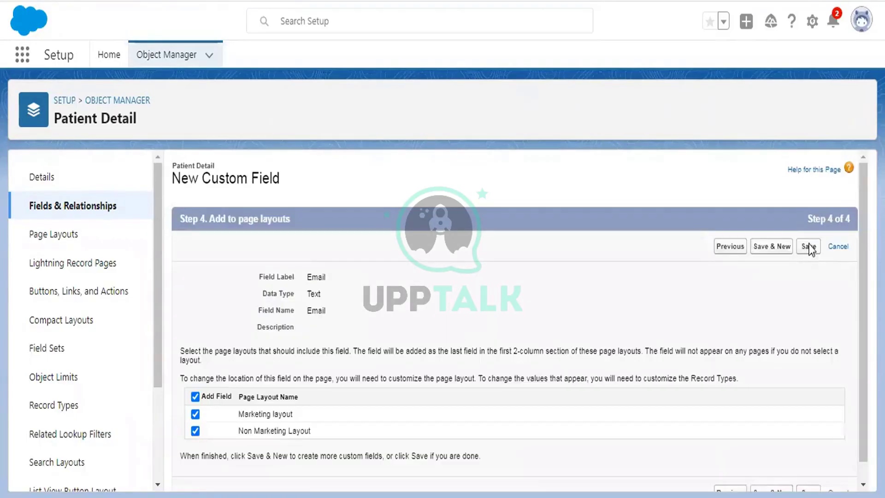
pyautogui.click(809, 247)
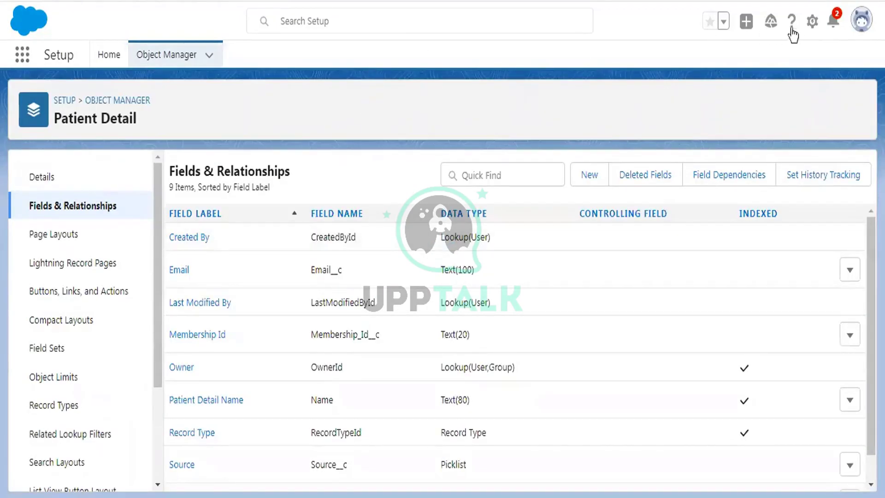
# Return from Setup to Aneesh App and start a new Appointment Details record
pyautogui.click(812, 22)
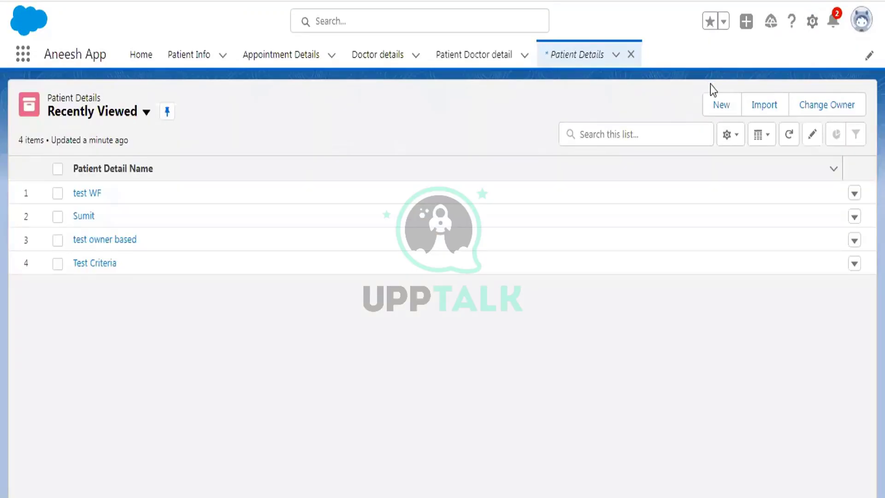
pyautogui.click(282, 57)
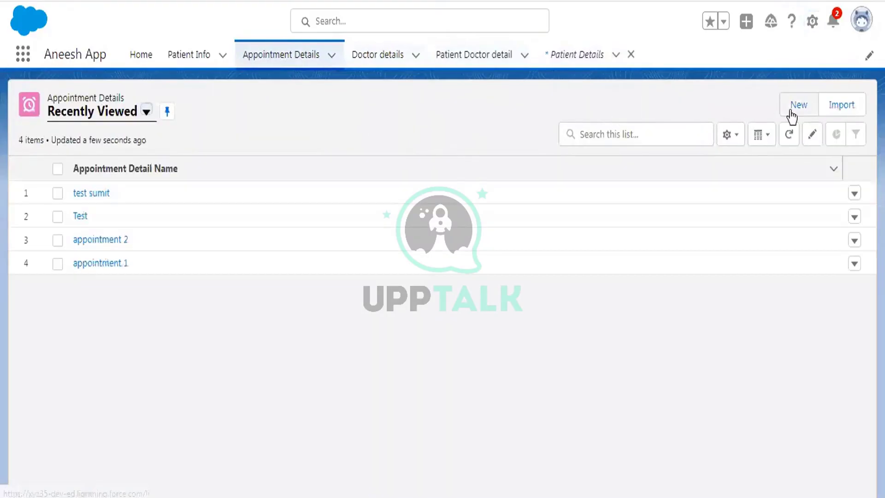
pyautogui.click(791, 112)
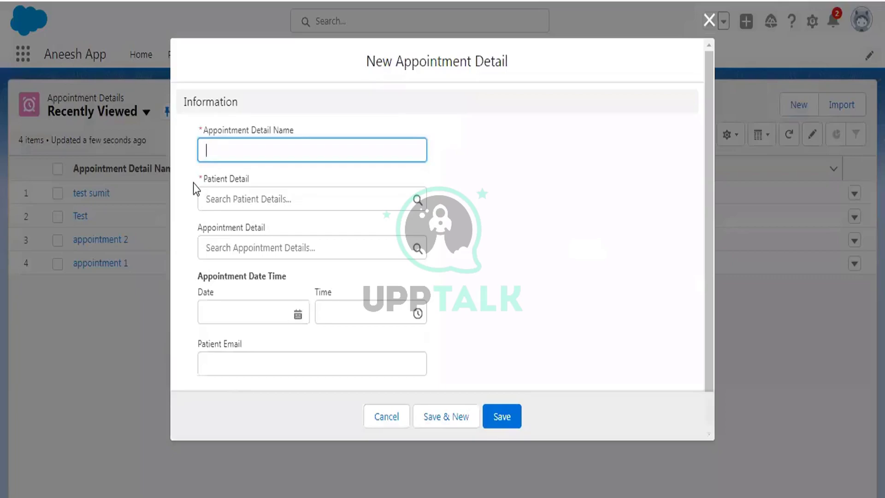
# Point out the Patient Email field and the required Patient Detail lookup, leaving both empty
pyautogui.click(195, 342)
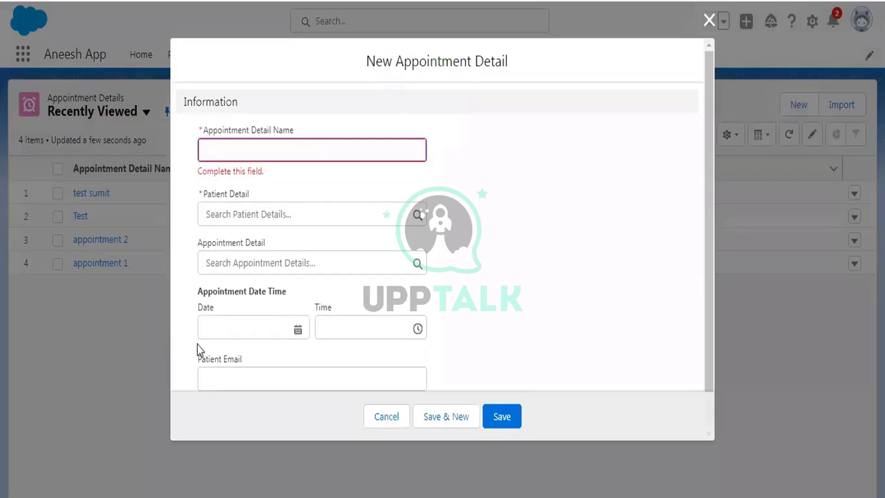
pyautogui.moveTo(249, 364); pyautogui.dragTo(206, 362)
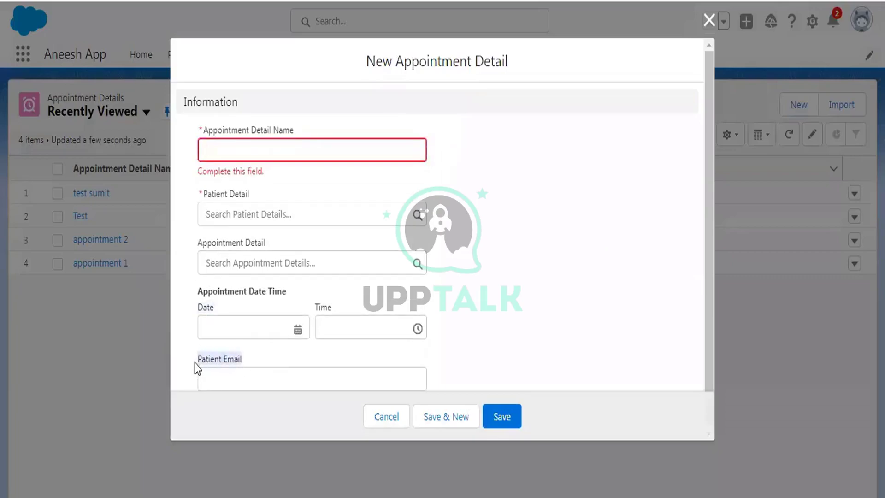
pyautogui.scroll(-1, 589, 140)
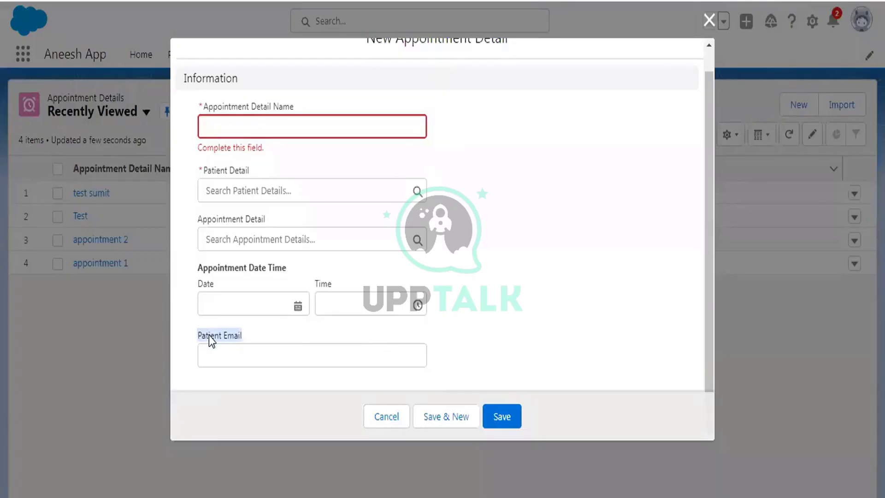
pyautogui.click(204, 174)
pyautogui.moveTo(204, 174); pyautogui.dragTo(245, 173)
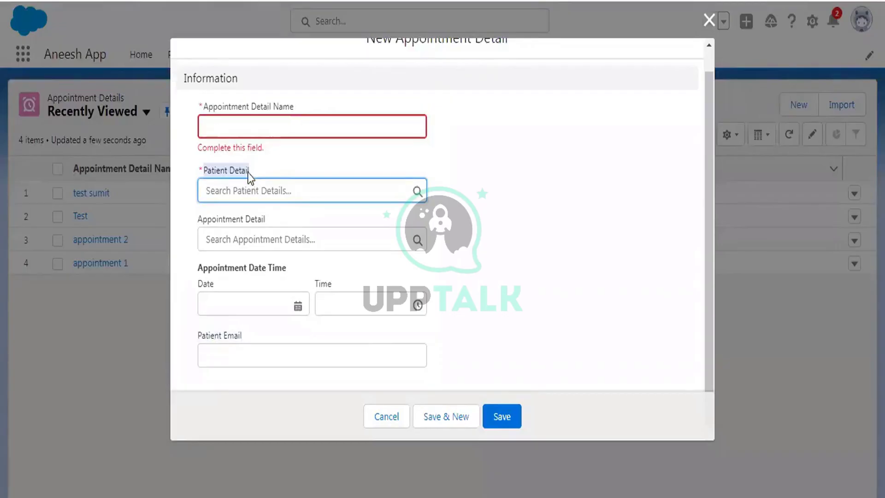
pyautogui.click(224, 168)
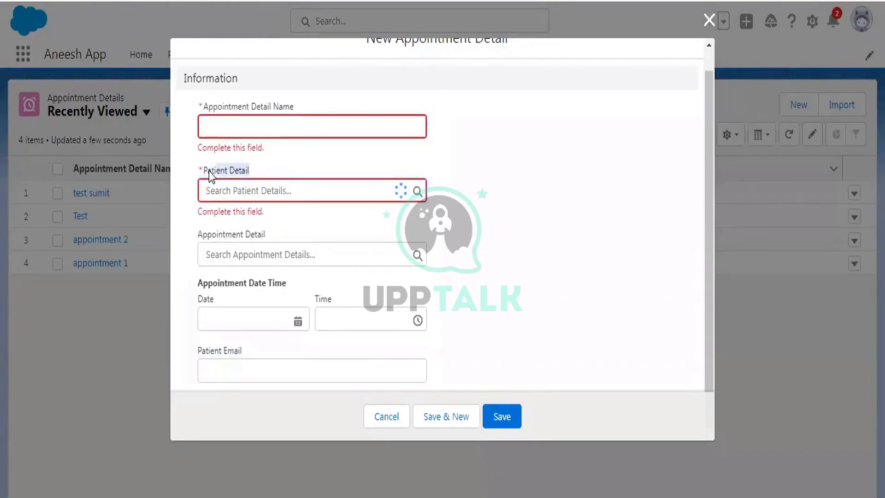
pyautogui.moveTo(209, 171); pyautogui.dragTo(251, 172)
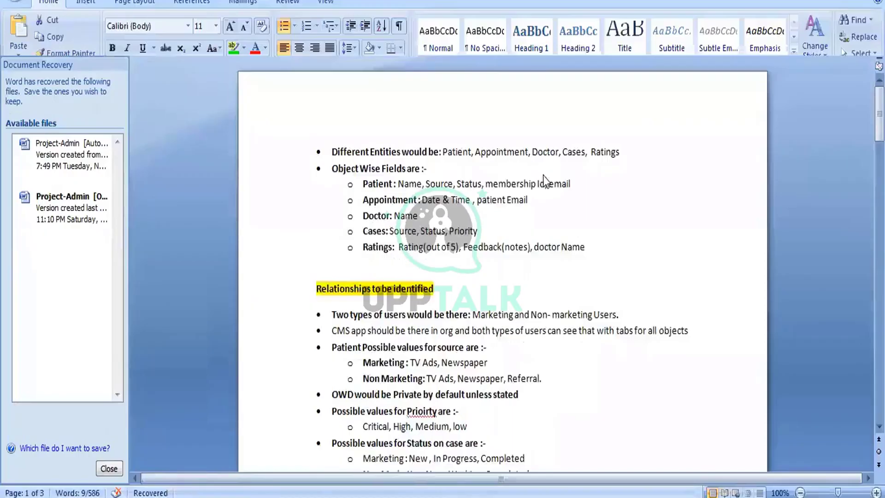
pyautogui.scroll(-10, 544, 175)
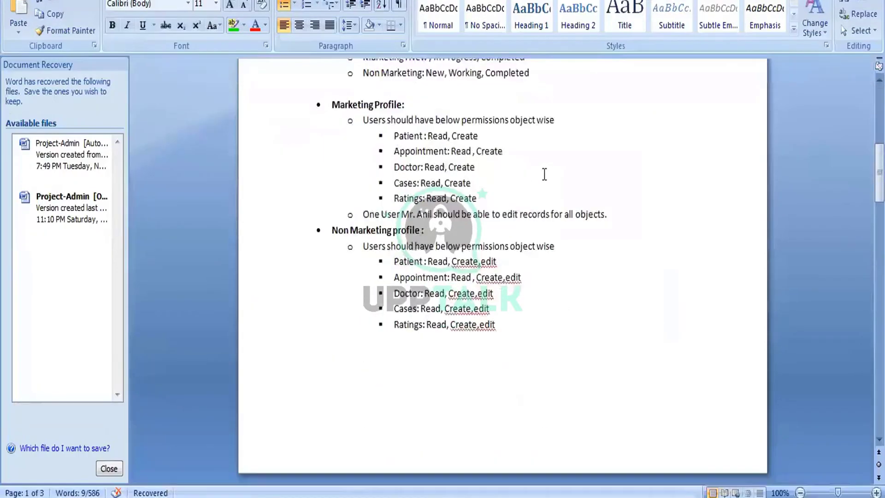
pyautogui.scroll(-8, 545, 173)
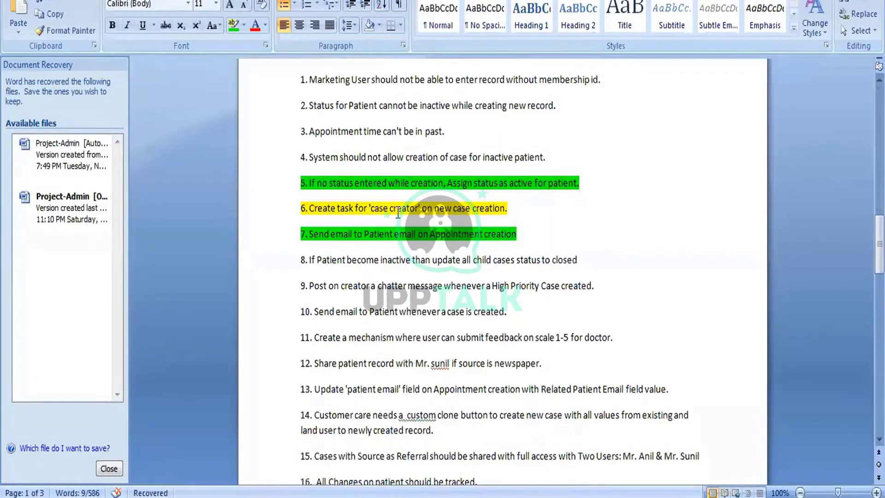
pyautogui.moveTo(517, 235); pyautogui.dragTo(307, 235)
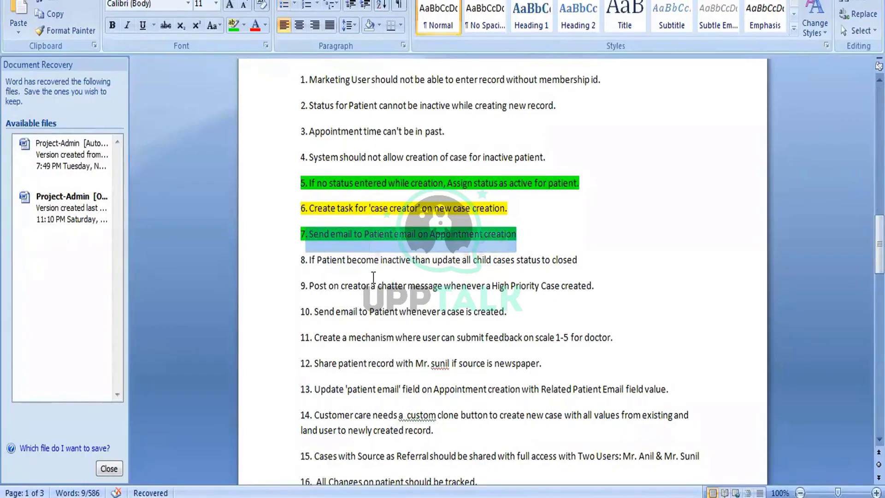
pyautogui.click(332, 233)
pyautogui.moveTo(516, 233); pyautogui.dragTo(300, 234)
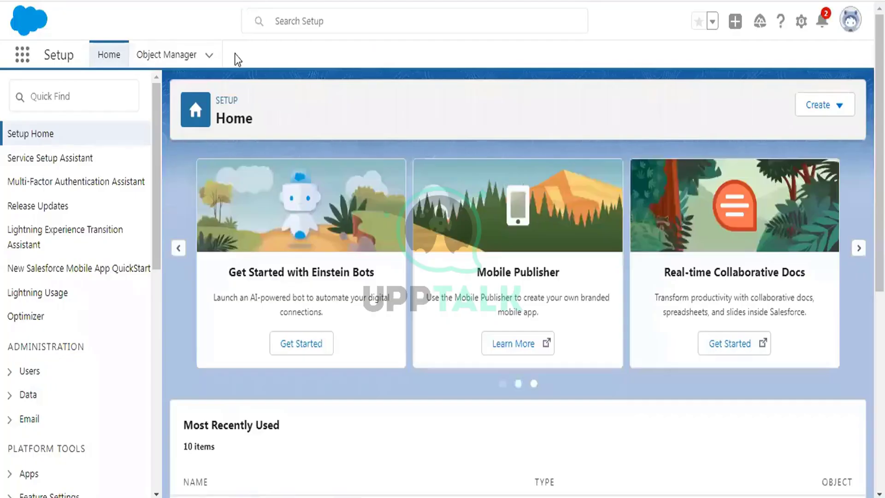
# Filter Setup by 'workflow' and open Workflow Rules past the intro page
pyautogui.click(74, 95)
pyautogui.write('w')
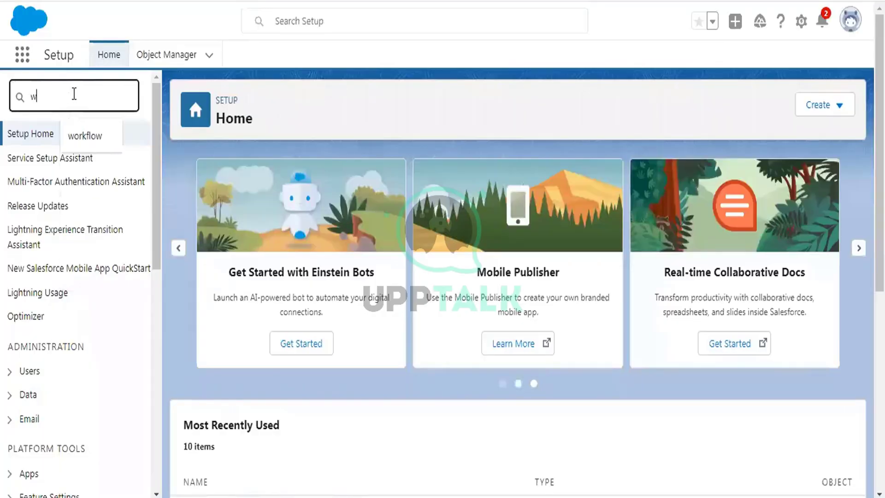
pyautogui.write('orkflow')
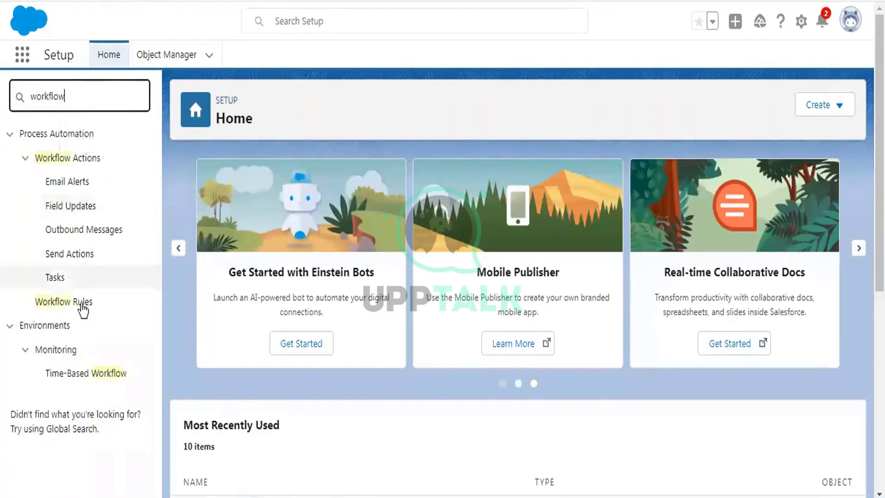
pyautogui.click(79, 306)
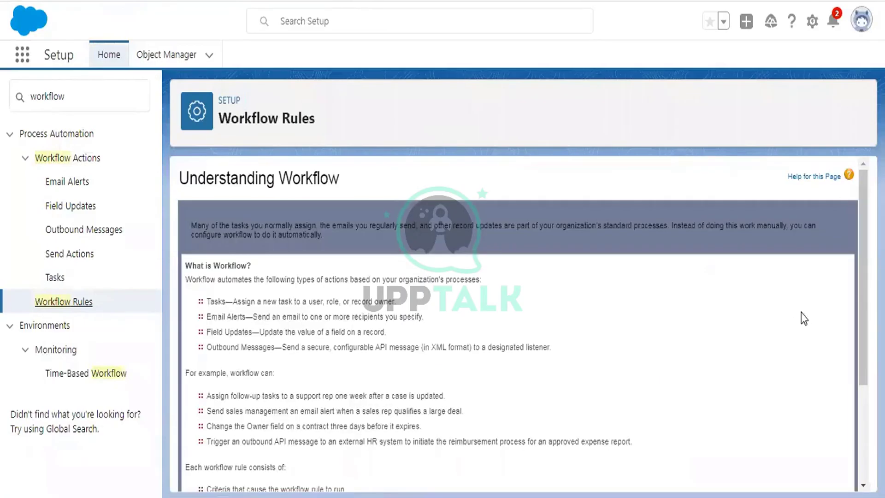
pyautogui.scroll(-3, 801, 313)
pyautogui.click(202, 455)
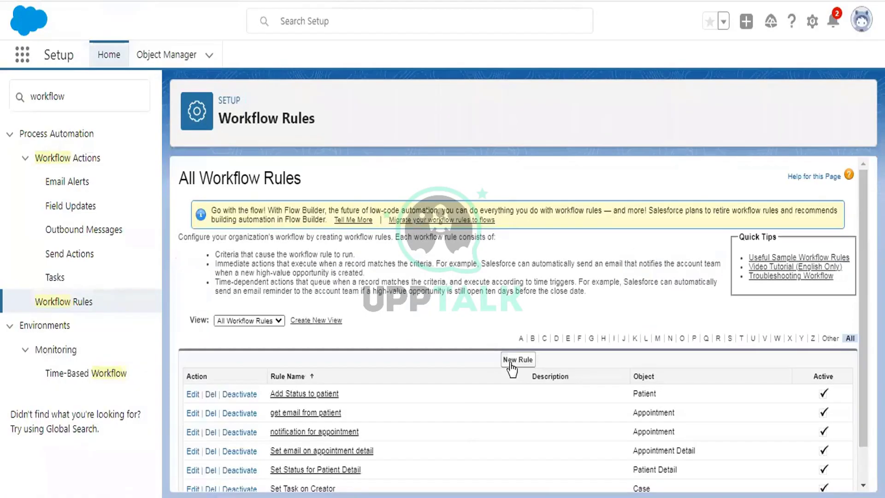
pyautogui.scroll(-1, 498, 269)
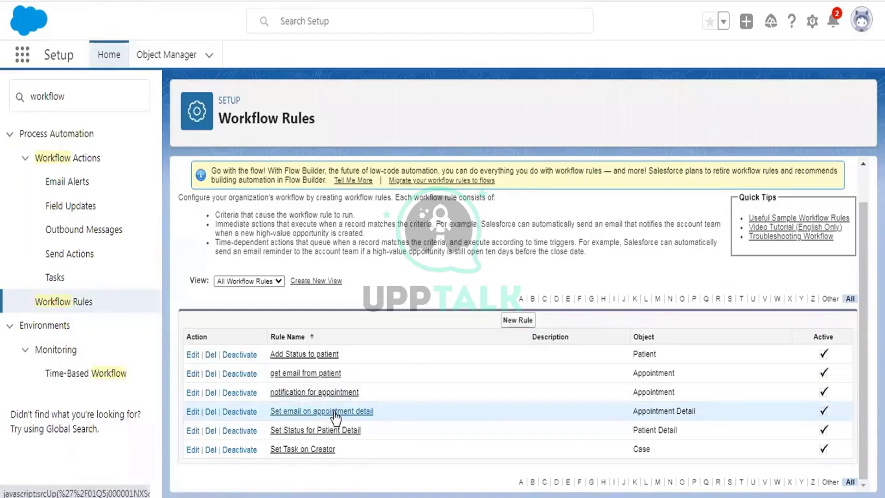
# Open the 'Set email on appointment detail' rule in edit mode
pyautogui.click(333, 411)
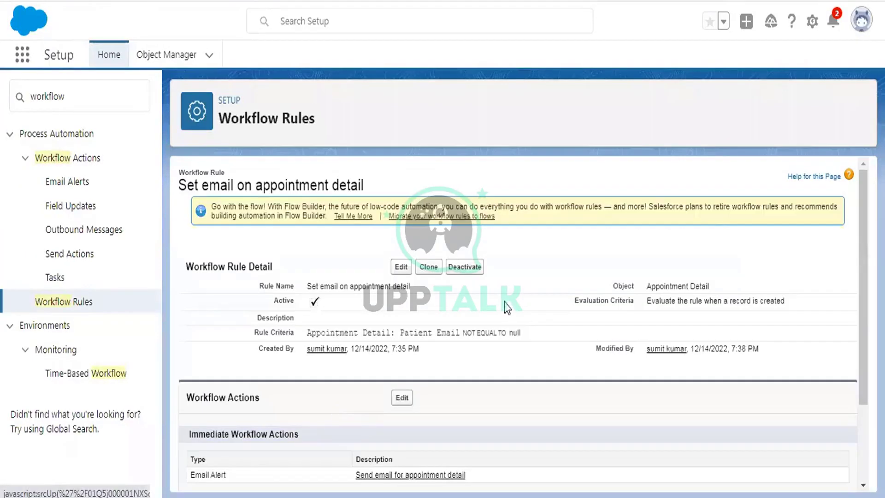
pyautogui.click(401, 267)
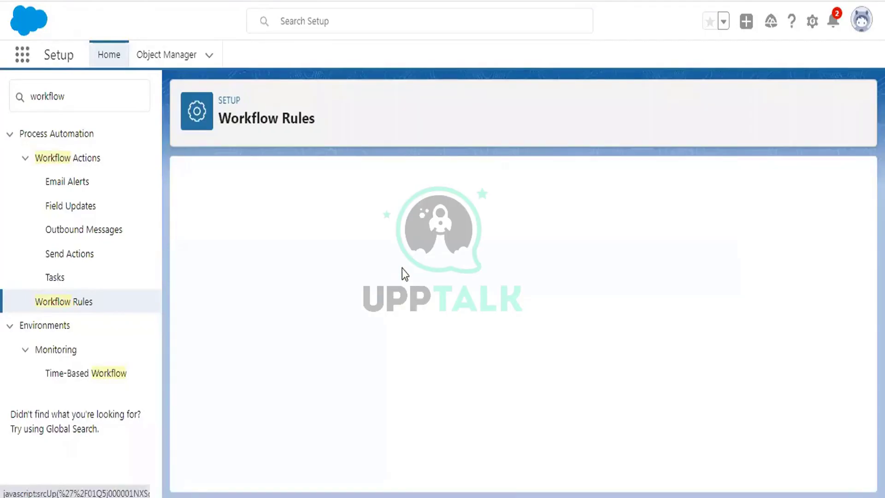
pyautogui.scroll(-1, 628, 199)
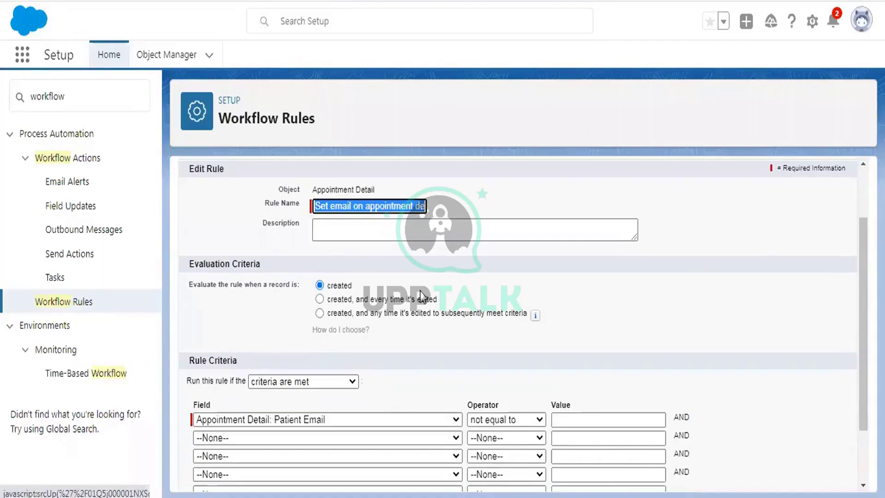
pyautogui.scroll(-3, 468, 277)
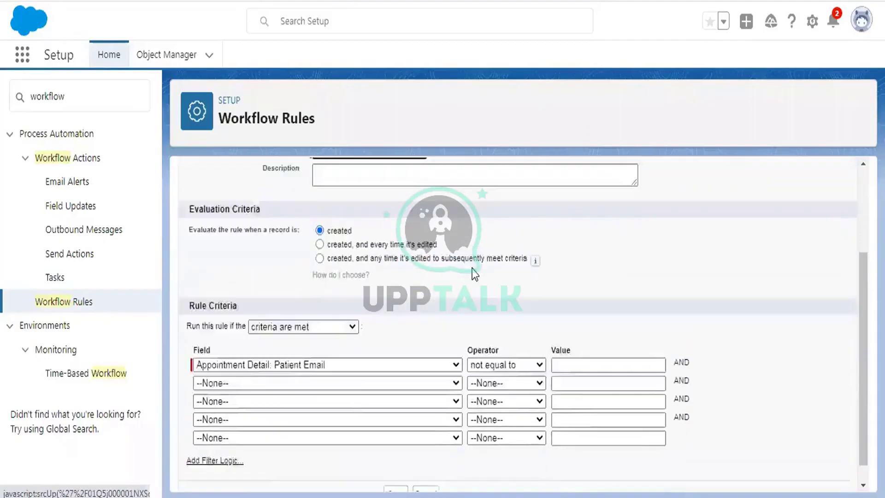
# Browse the criteria fields, then switch the rule criteria to 'formula evaluates to true'
pyautogui.click(289, 344)
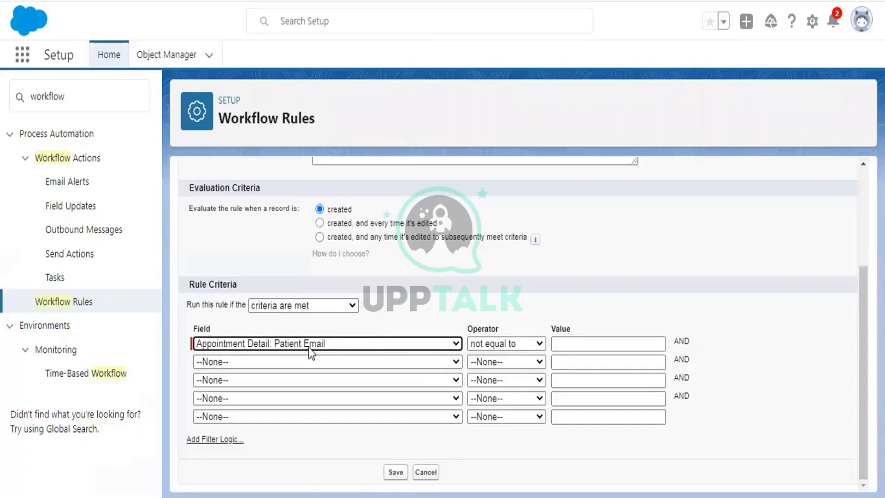
pyautogui.click(309, 347)
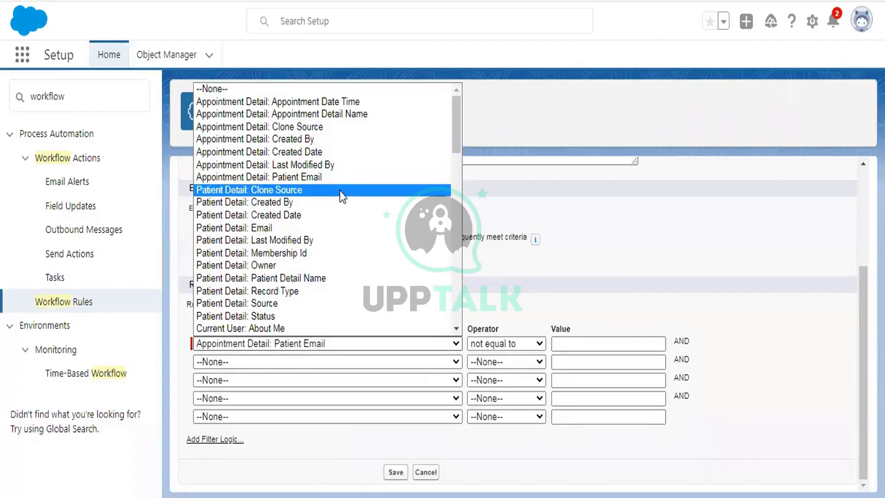
pyautogui.scroll(-12, 339, 191)
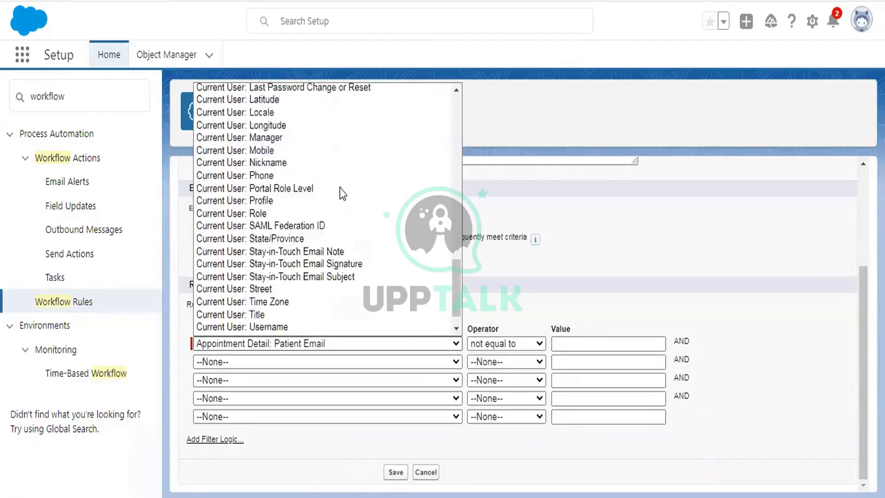
pyautogui.click(513, 222)
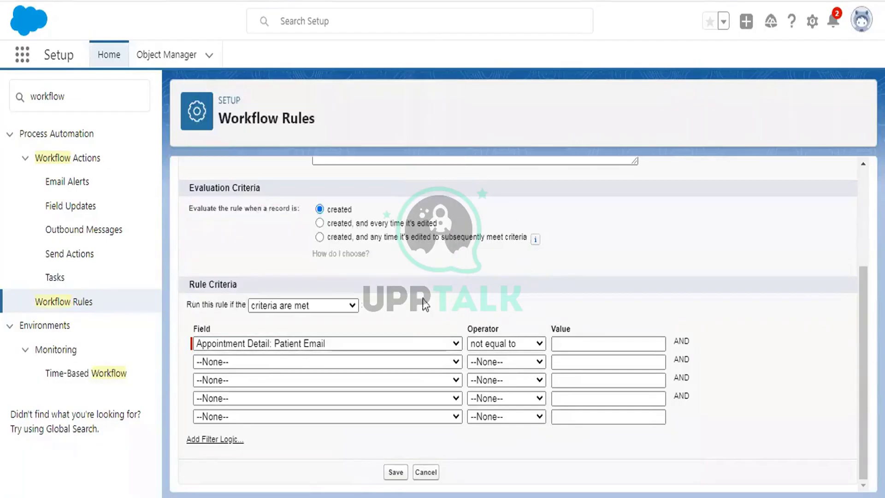
pyautogui.click(272, 306)
pyautogui.click(278, 332)
pyautogui.scroll(-2, 442, 265)
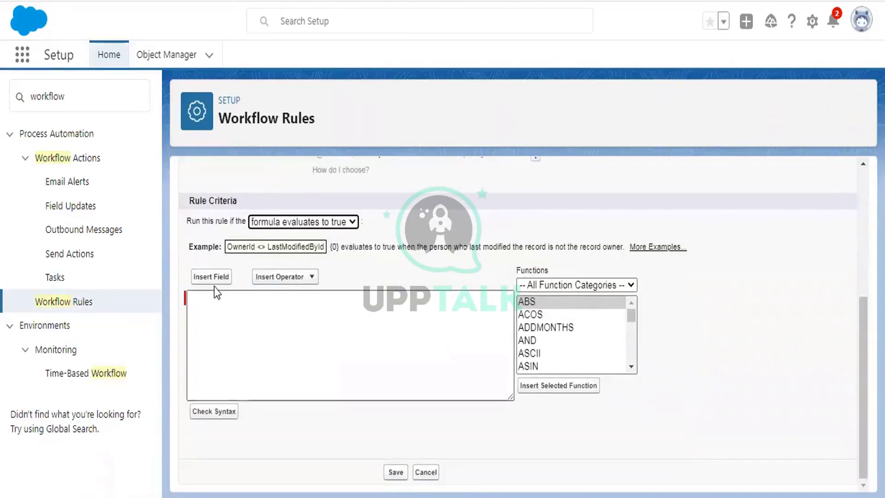
pyautogui.click(216, 306)
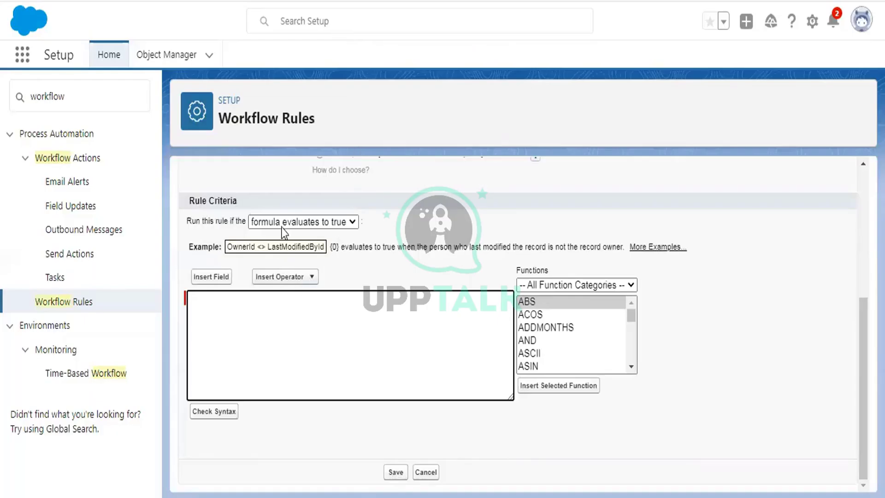
# Revert to field-based criteria rows, leaving the first criterion's field unchanged
pyautogui.click(282, 228)
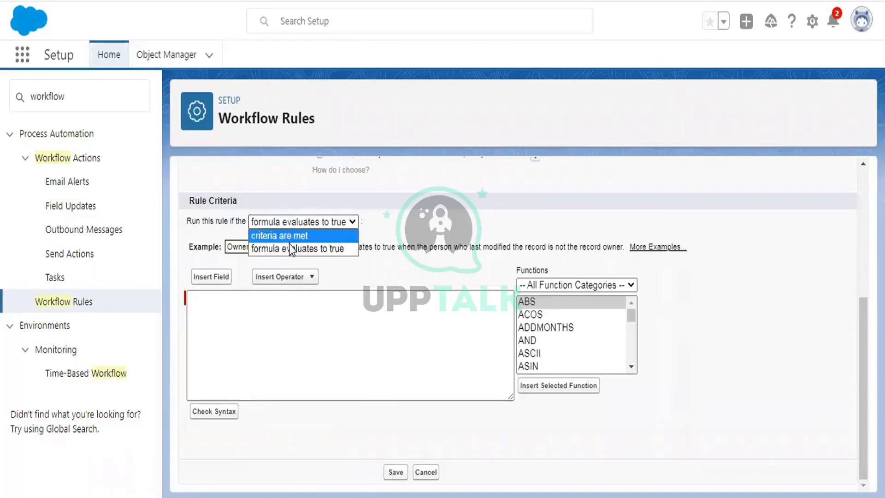
pyautogui.click(289, 244)
pyautogui.click(297, 220)
pyautogui.click(286, 235)
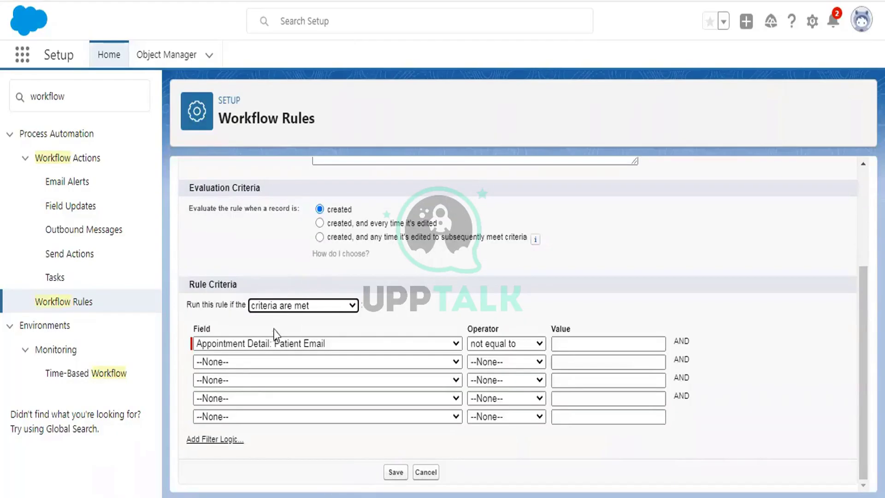
pyautogui.click(259, 345)
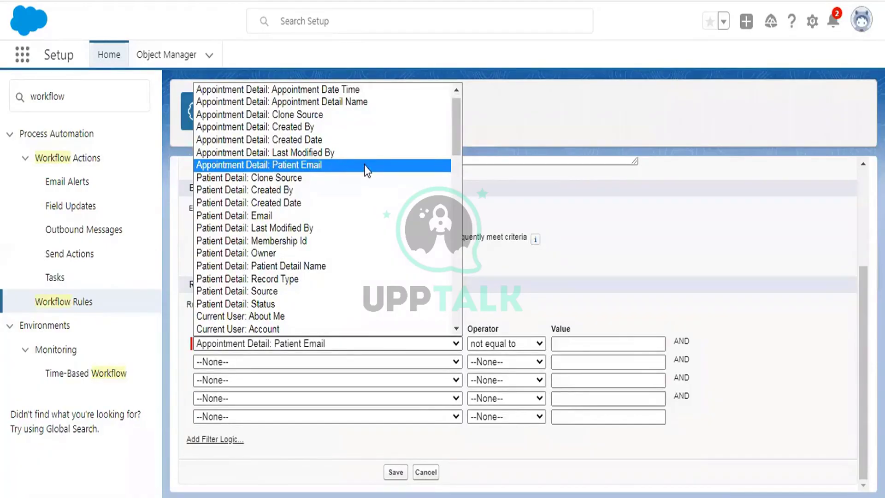
pyautogui.click(372, 343)
# Switch to formula criteria and browse Insert Field for Patient Detail without inserting it
pyautogui.click(311, 306)
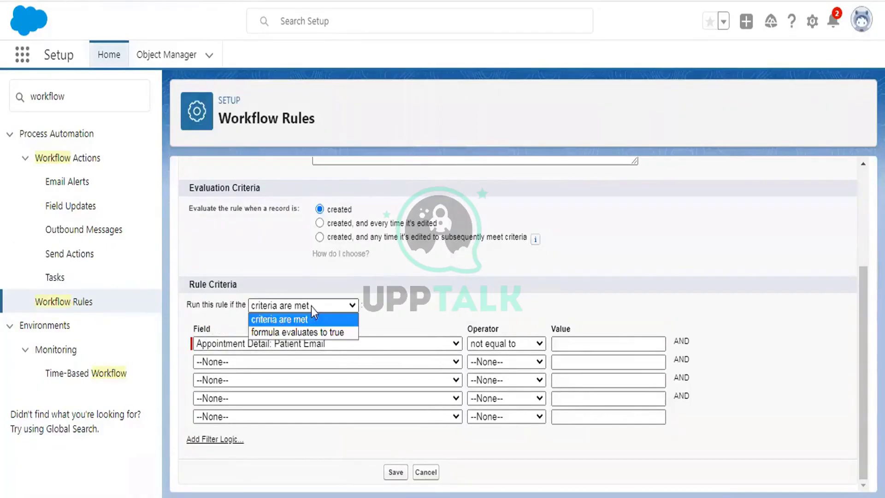
pyautogui.click(293, 331)
pyautogui.scroll(-1, 325, 311)
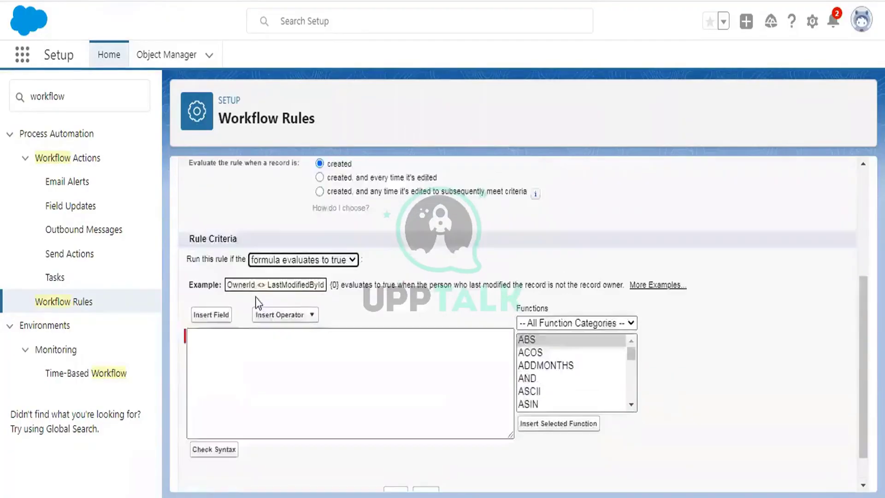
pyautogui.scroll(1, 255, 298)
pyautogui.scroll(-2, 255, 297)
pyautogui.click(211, 277)
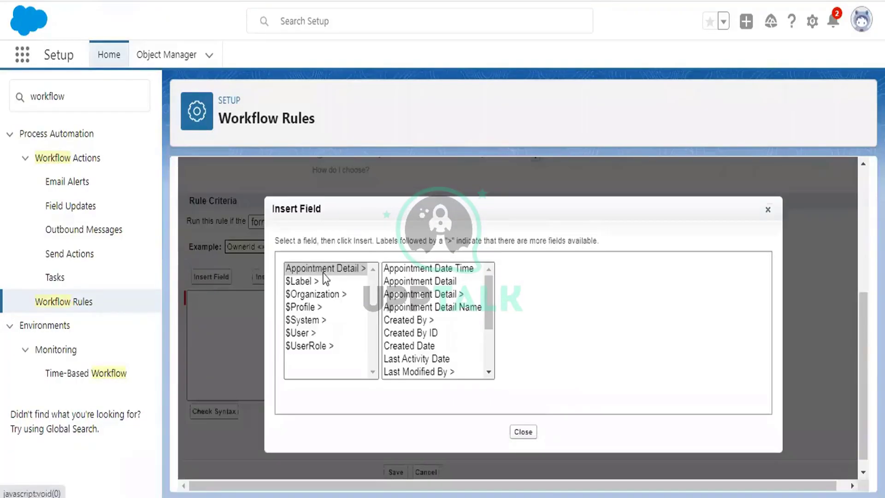
pyautogui.click(324, 272)
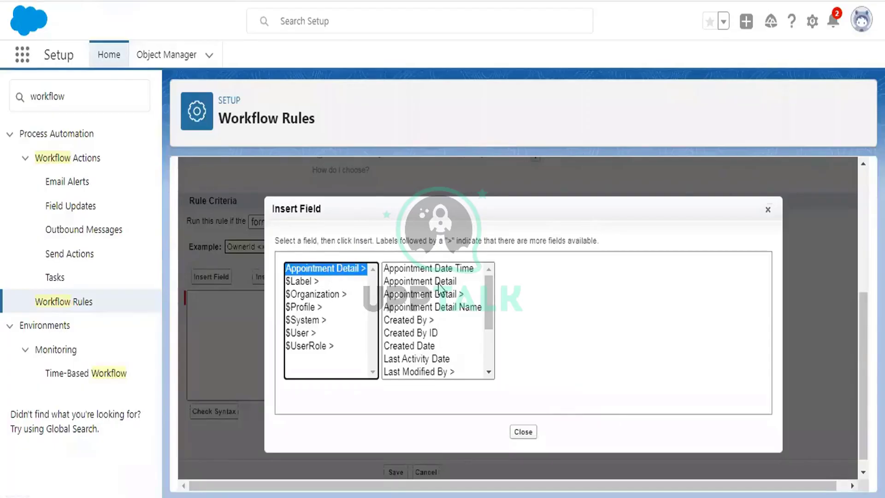
pyautogui.scroll(-2, 470, 306)
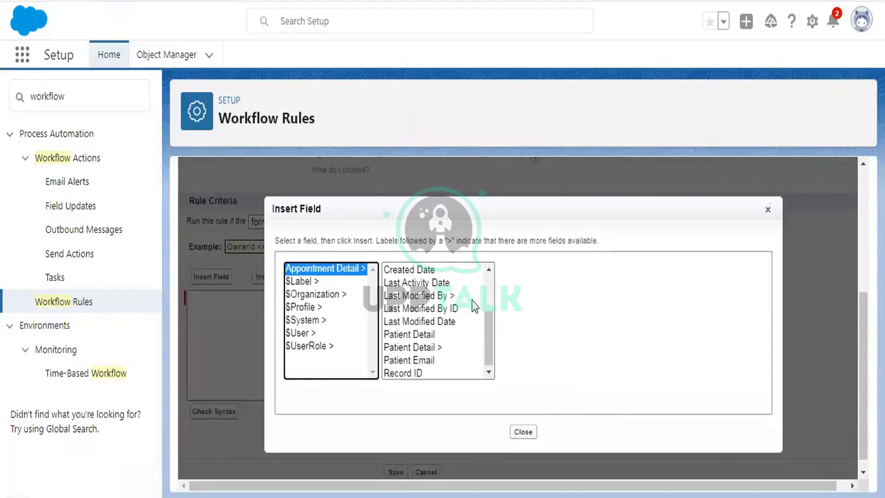
pyautogui.click(424, 332)
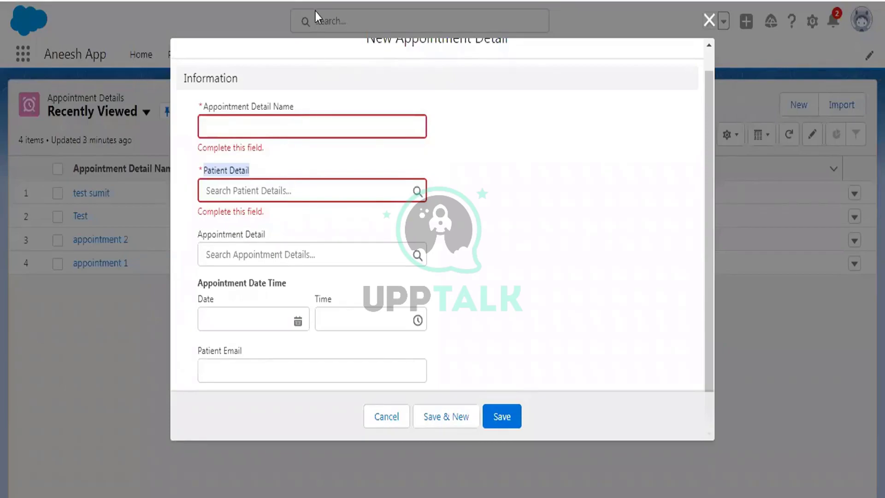
pyautogui.click(262, 175)
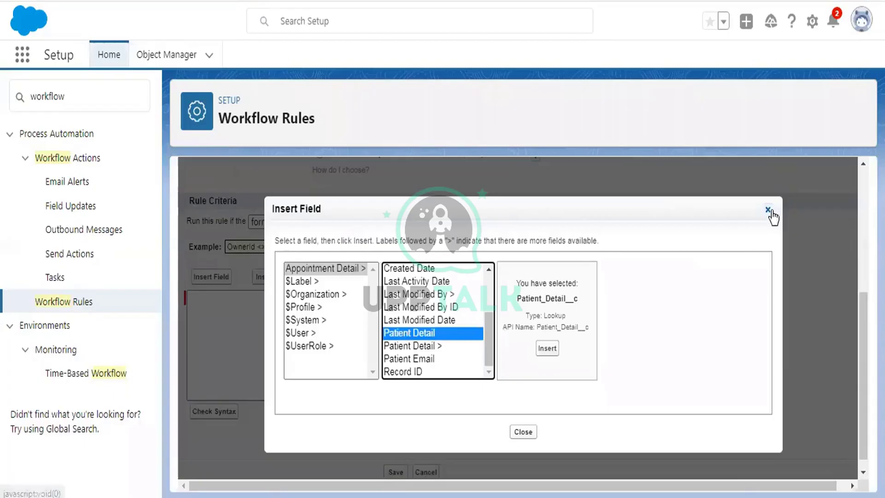
pyautogui.click(769, 212)
# Return to field criteria keeping Patient Email as the first field, then reopen the criteria options
pyautogui.click(306, 221)
pyautogui.click(306, 235)
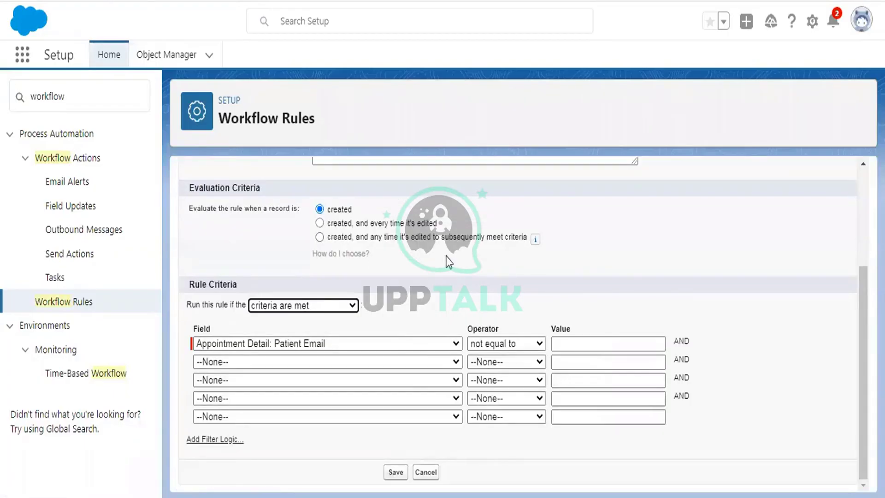
pyautogui.click(290, 344)
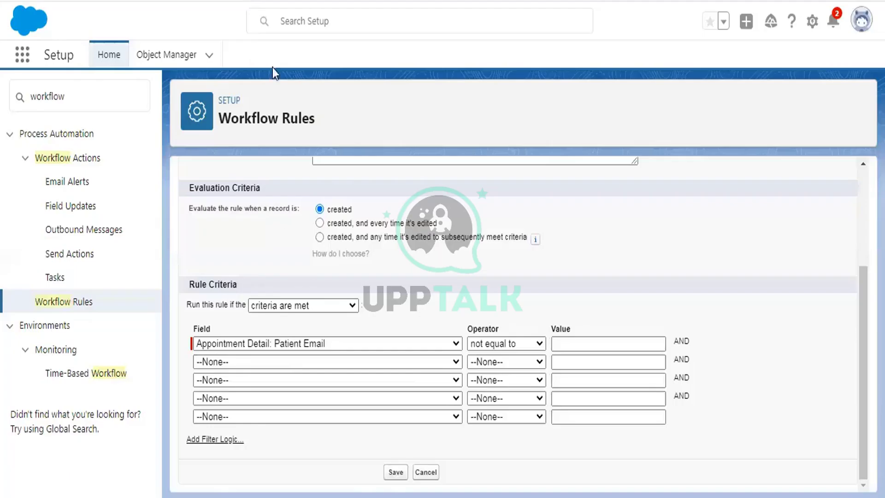
pyautogui.click(291, 343)
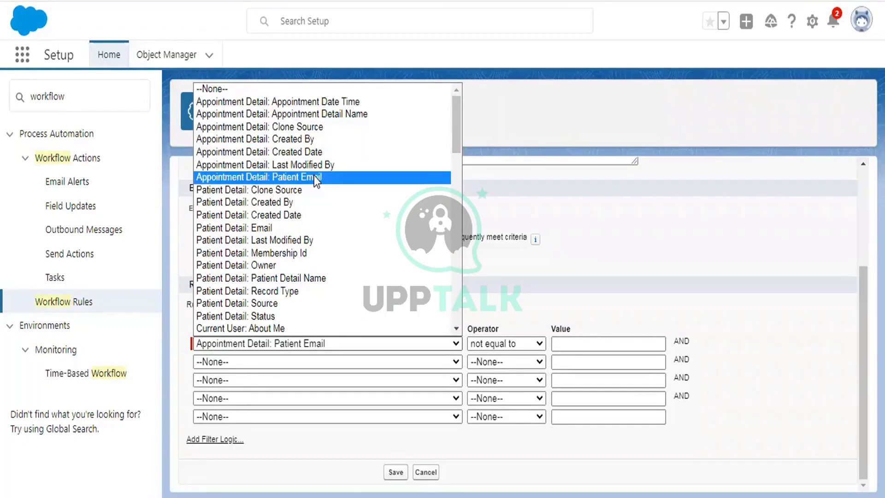
pyautogui.click(497, 215)
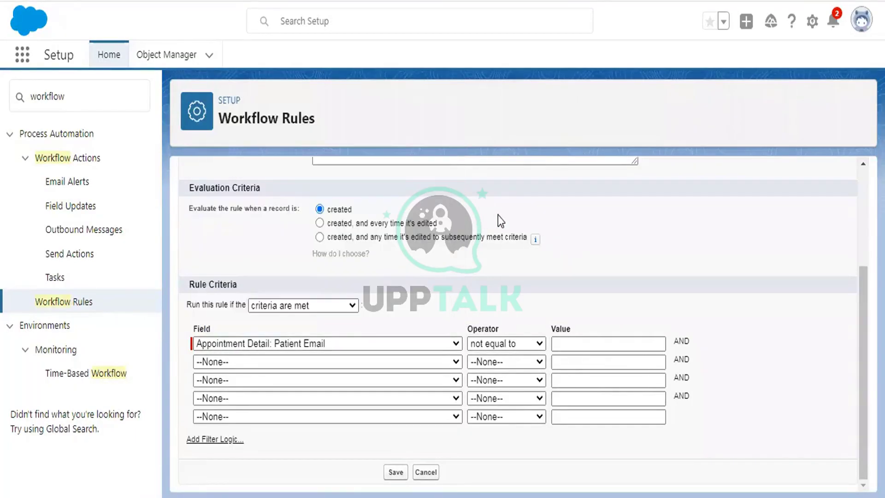
pyautogui.click(306, 304)
# Switch to formula criteria and insert the Patient Detail field (Patient_Detail__c)
pyautogui.click(297, 331)
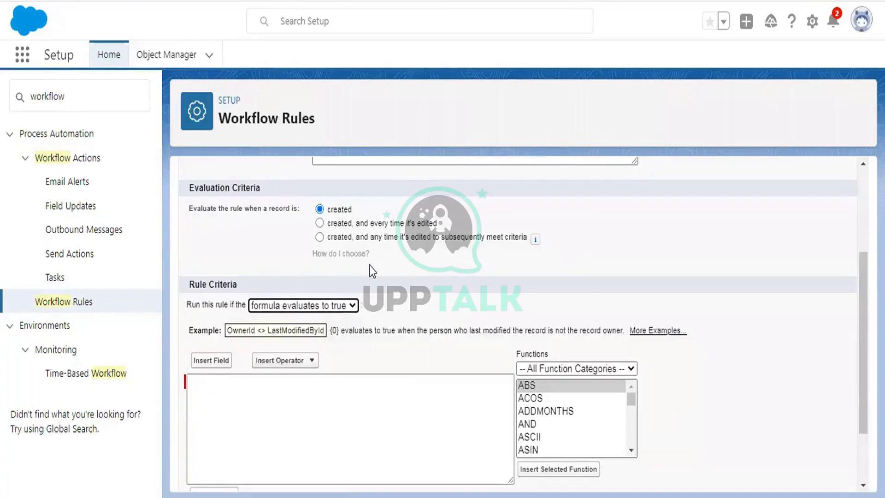
pyautogui.scroll(-2, 450, 246)
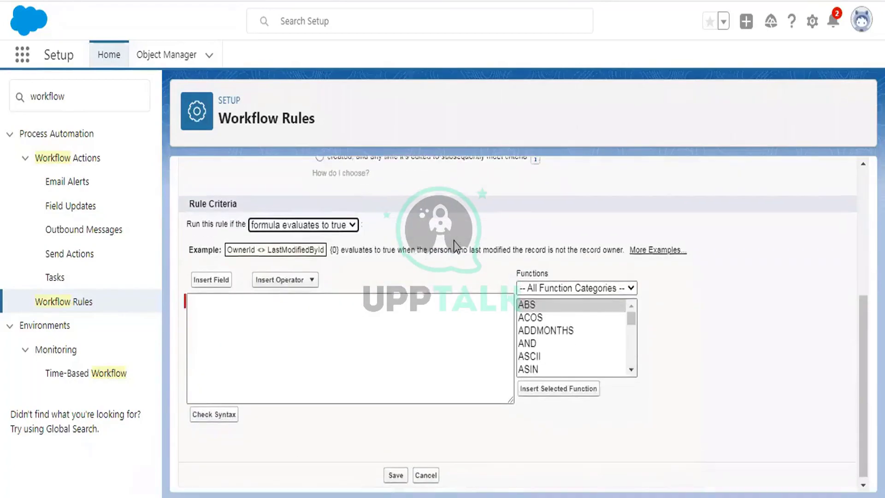
pyautogui.click(318, 316)
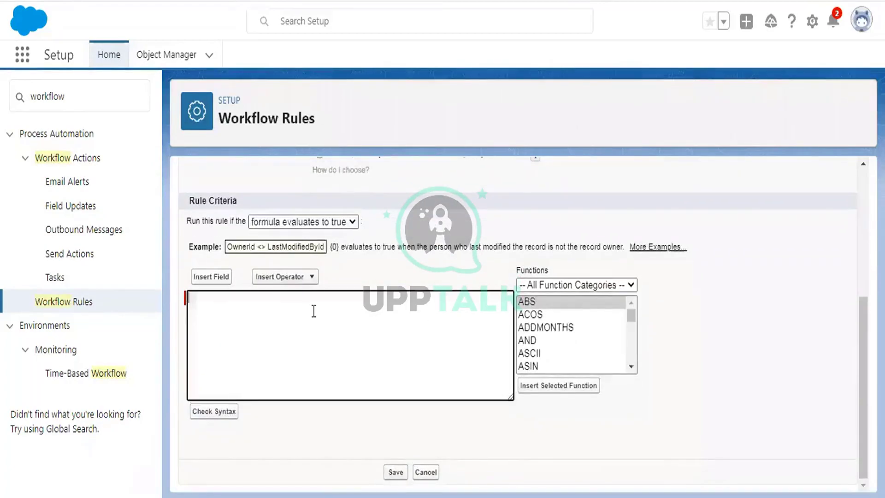
pyautogui.click(206, 277)
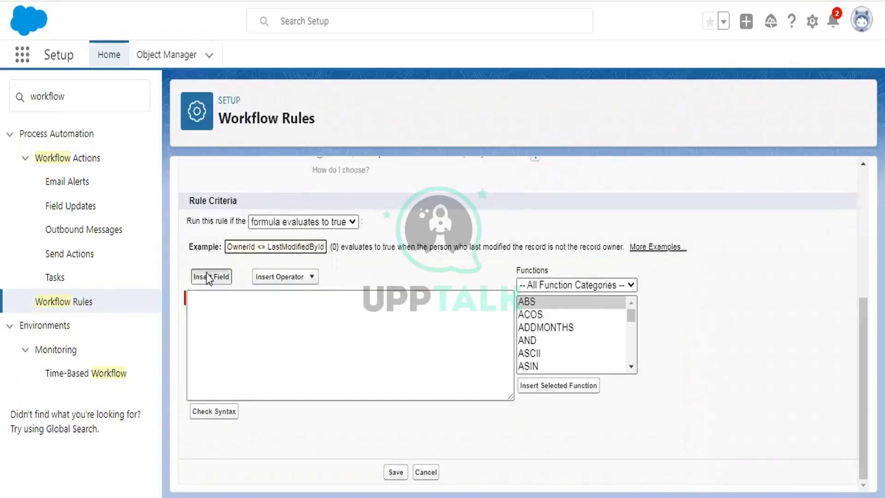
pyautogui.click(292, 268)
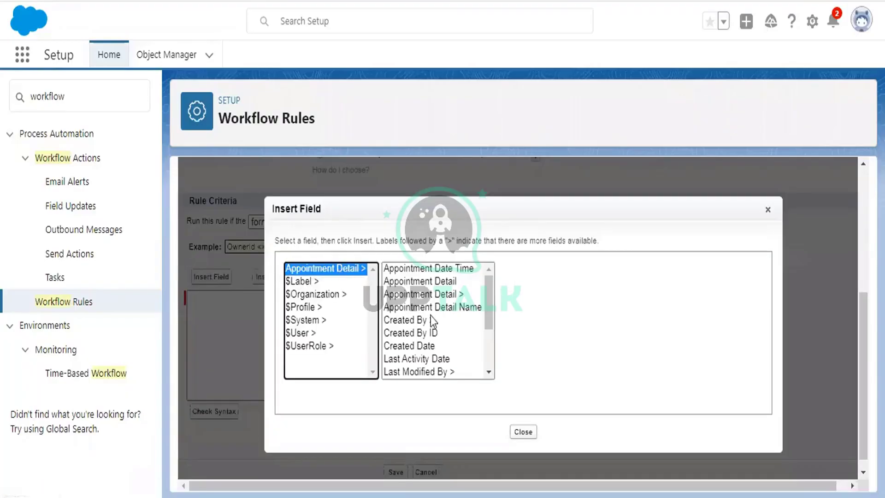
pyautogui.scroll(-2, 434, 321)
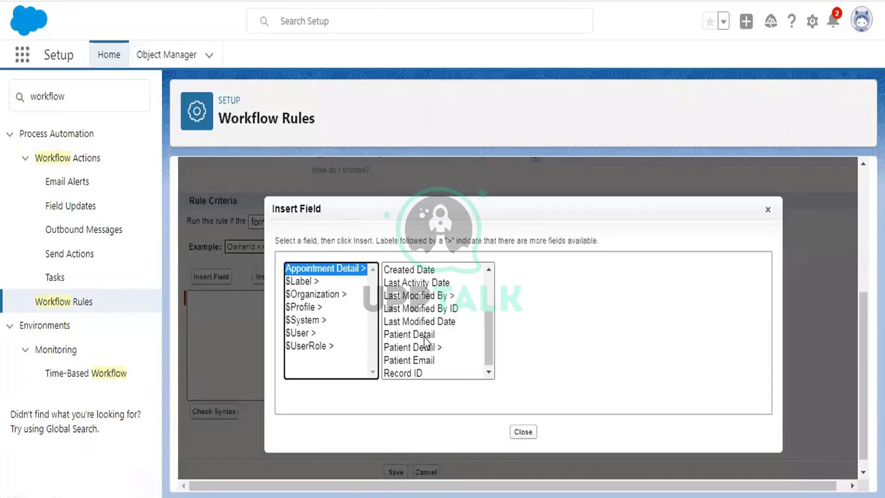
pyautogui.click(424, 335)
pyautogui.click(546, 349)
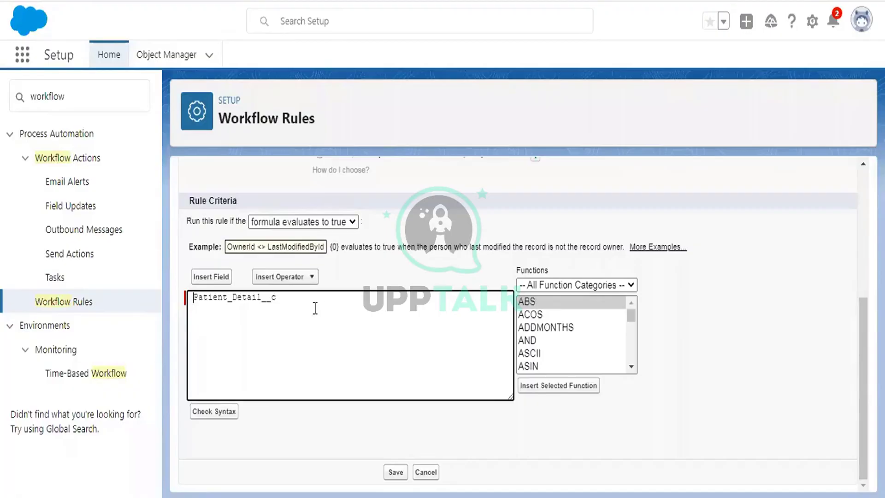
# Wrap it as NOT(ISNULL(Patient_Detail__c)) and confirm the syntax check finds no errors
pyautogui.write('NOT(')
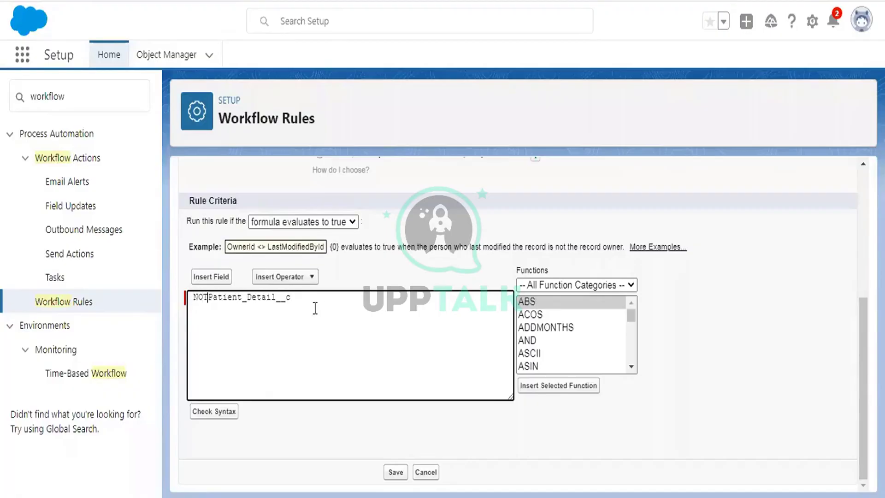
pyautogui.write('ISNULL(')
pyautogui.moveTo(213, 297); pyautogui.dragTo(336, 301)
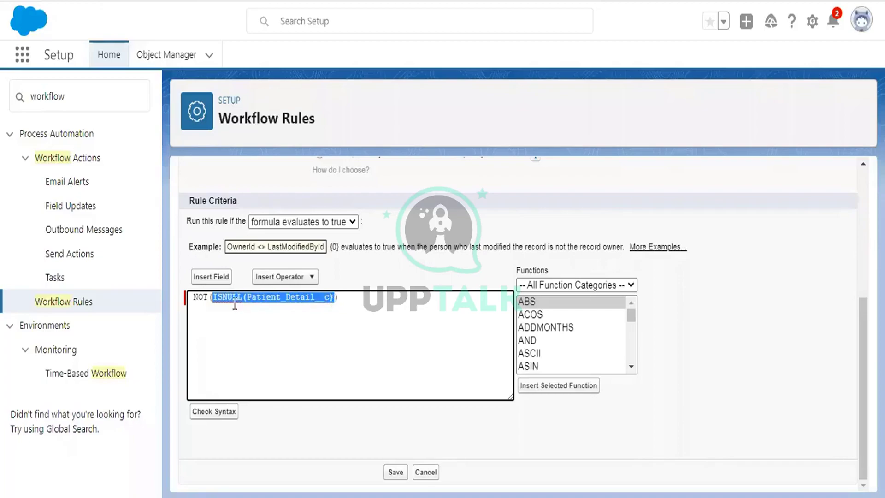
pyautogui.moveTo(195, 297); pyautogui.dragTo(341, 299)
pyautogui.click(208, 412)
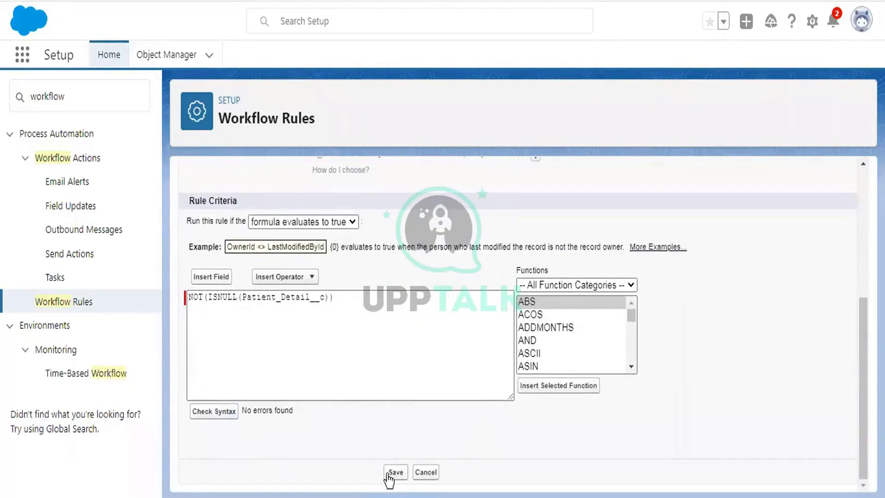
# Save the formula criteria and start a New Field Update workflow action
pyautogui.click(395, 472)
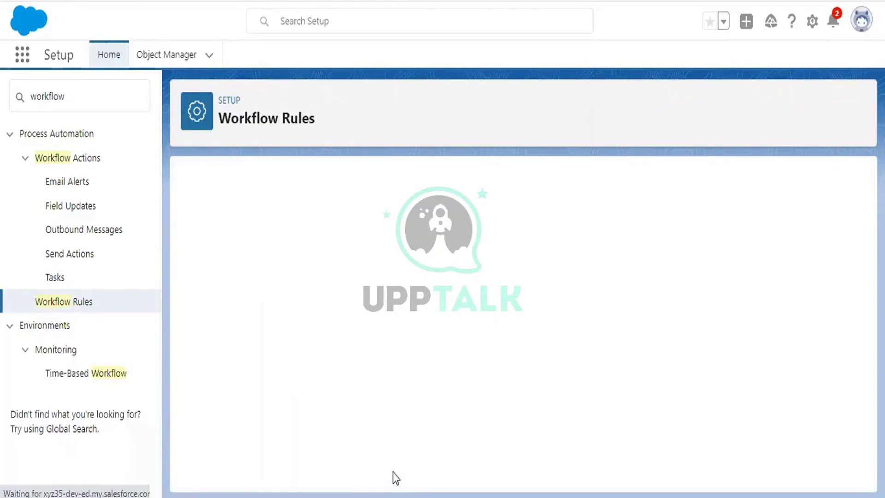
pyautogui.scroll(-2, 487, 297)
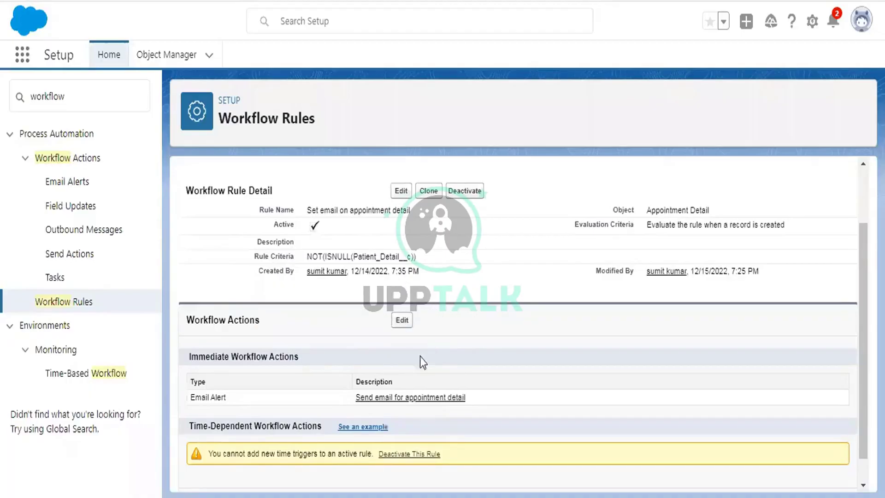
pyautogui.click(402, 321)
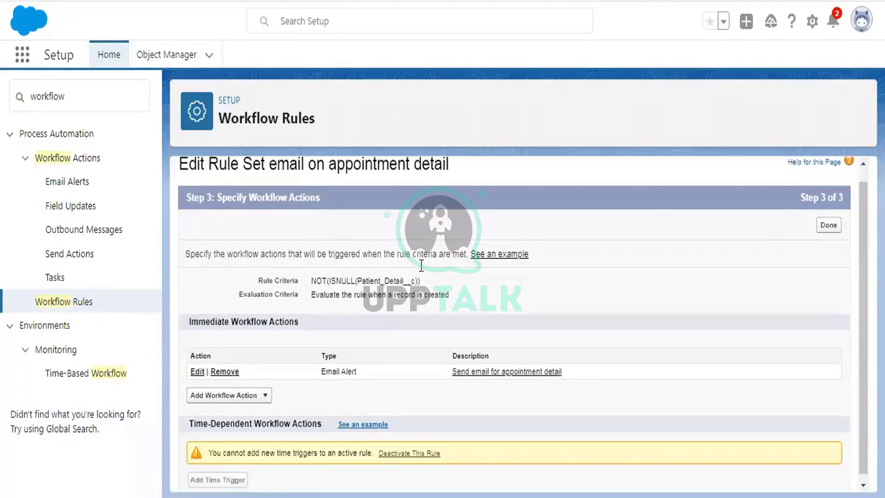
pyautogui.click(240, 390)
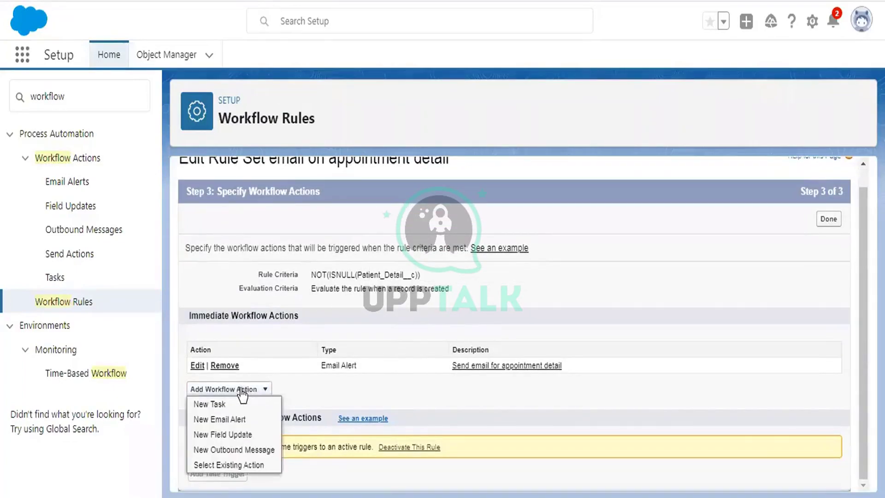
pyautogui.click(248, 435)
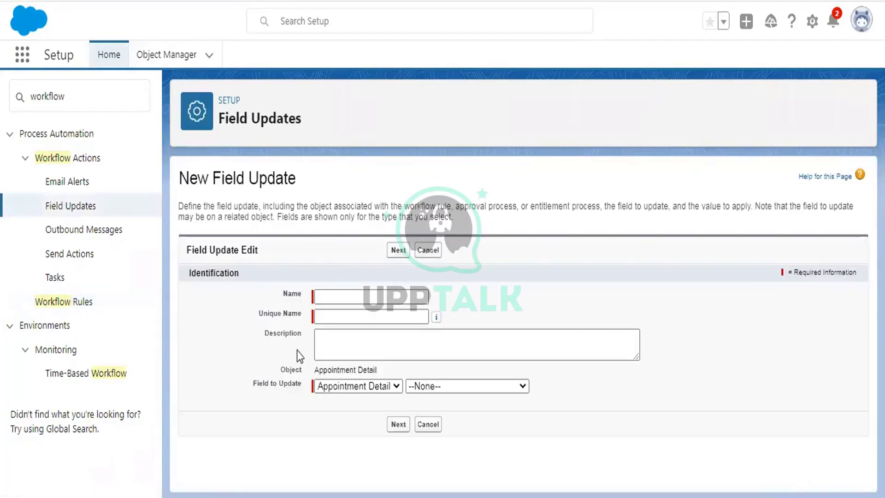
# Name the field update 'Populate Patient Email' and target the Patient Email field
pyautogui.click(339, 296)
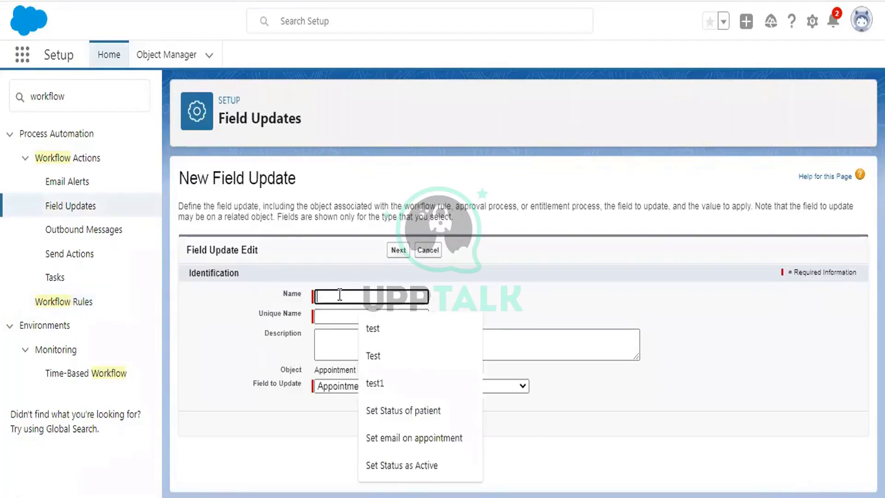
pyautogui.write('Se')
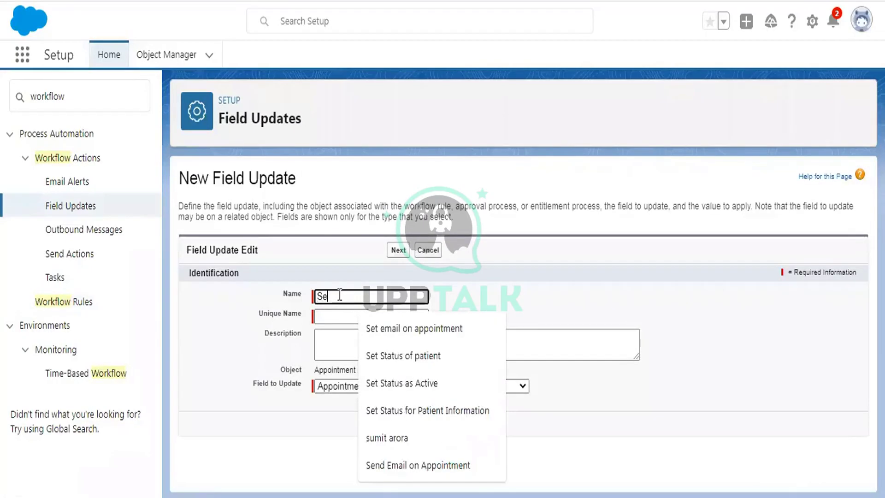
pyautogui.press('BackSpace')
pyautogui.press('BackSpace')
pyautogui.write('Populate')
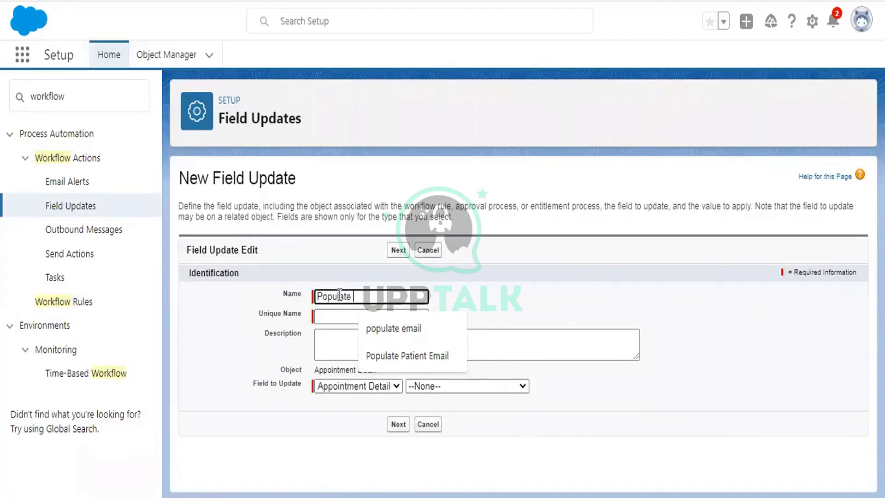
pyautogui.write(' Patient Email')
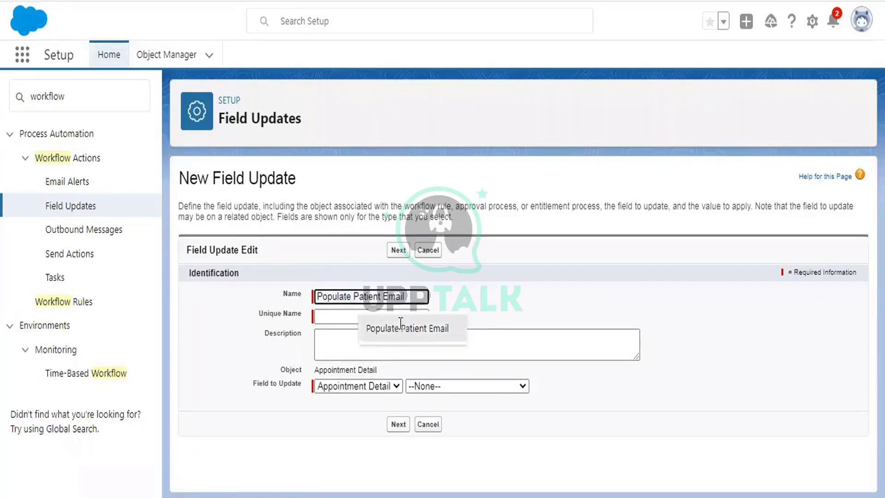
pyautogui.click(369, 328)
pyautogui.click(344, 319)
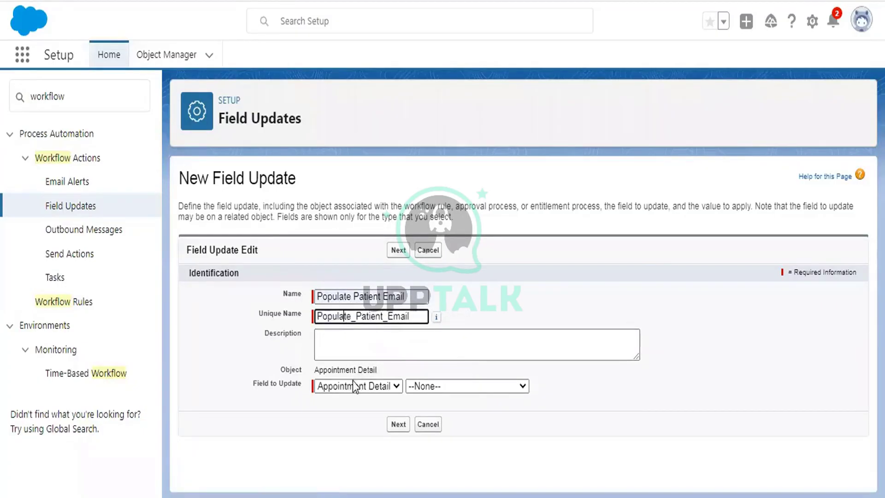
pyautogui.click(465, 385)
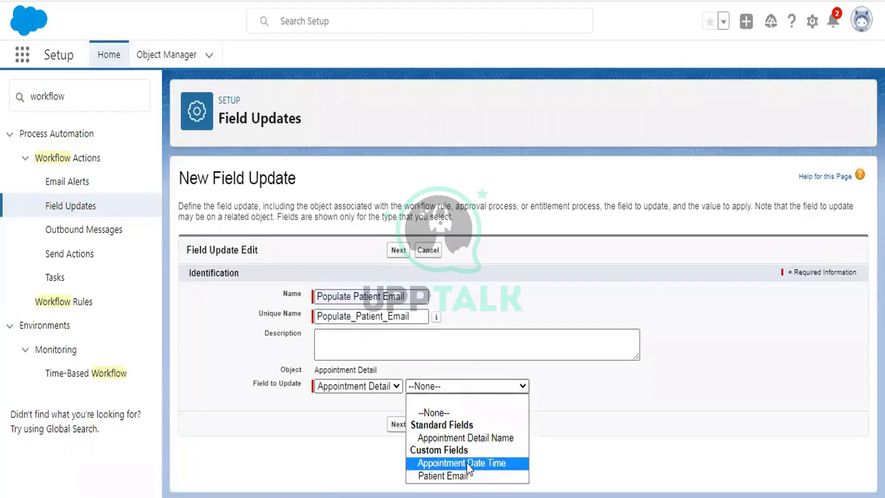
pyautogui.click(460, 475)
pyautogui.press('Return')
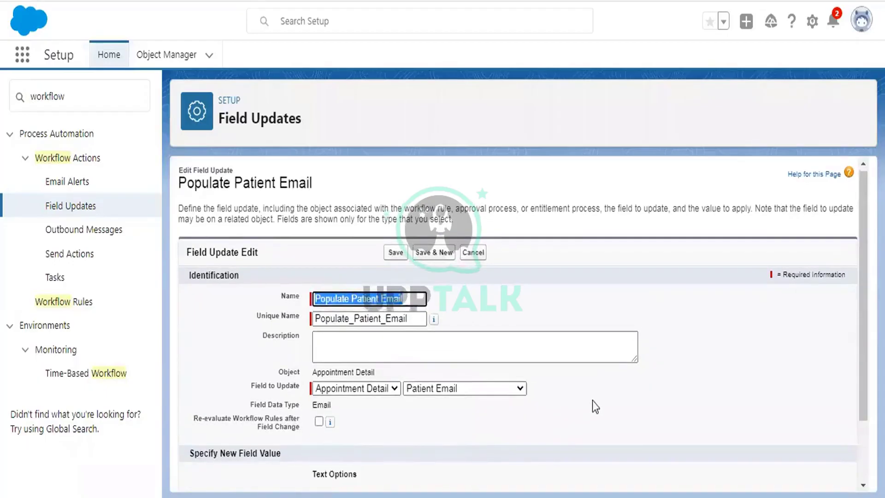
# Set the new value to the formula Patient_Detail__r.Email__c via Insert Field
pyautogui.scroll(-2, 592, 400)
pyautogui.click(345, 428)
pyautogui.scroll(-1, 407, 381)
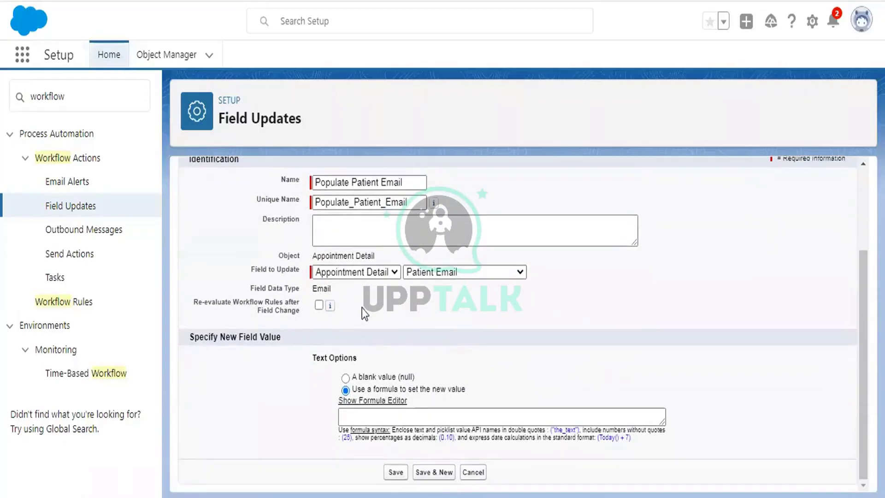
pyautogui.click(390, 413)
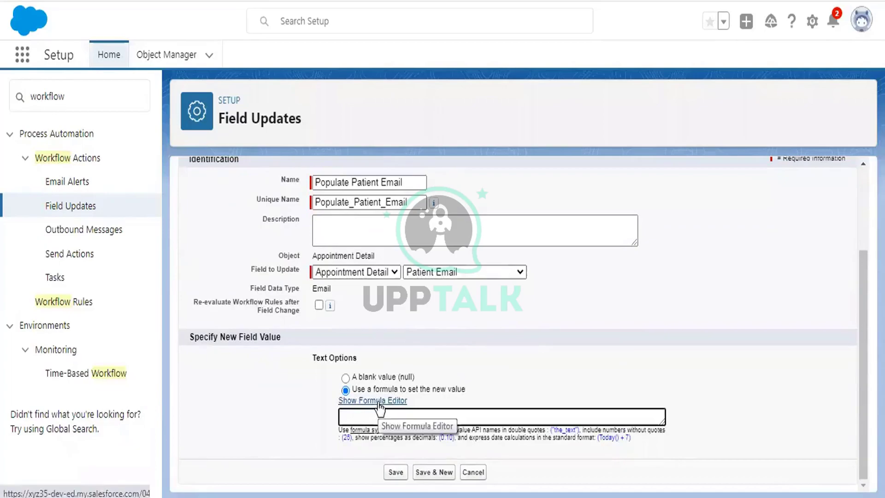
pyautogui.click(378, 401)
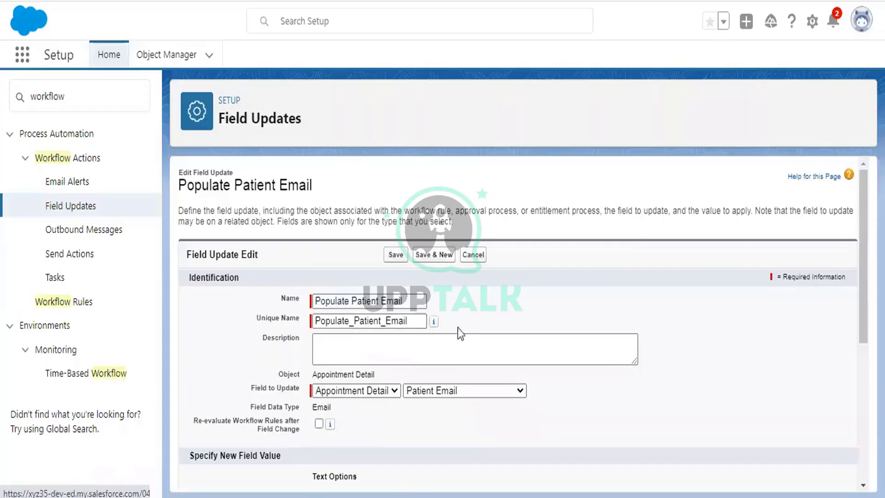
pyautogui.click(371, 278)
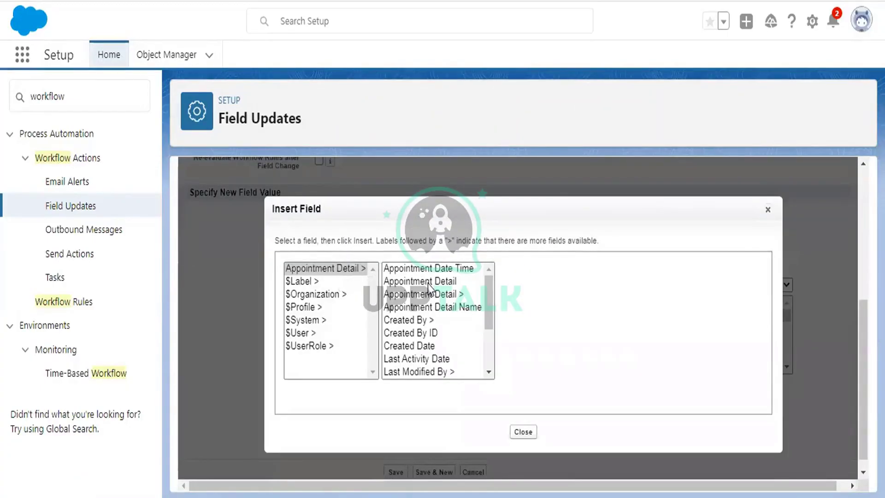
pyautogui.scroll(-2, 428, 283)
pyautogui.click(422, 348)
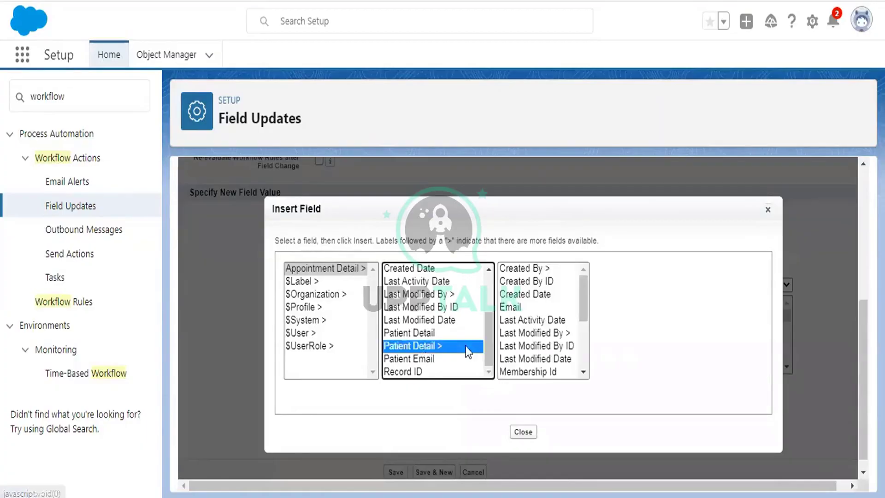
pyautogui.click(514, 308)
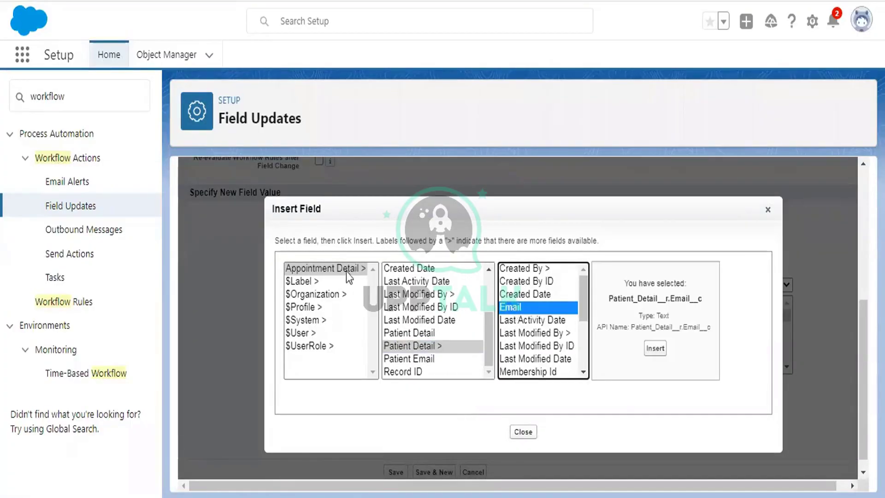
pyautogui.click(332, 267)
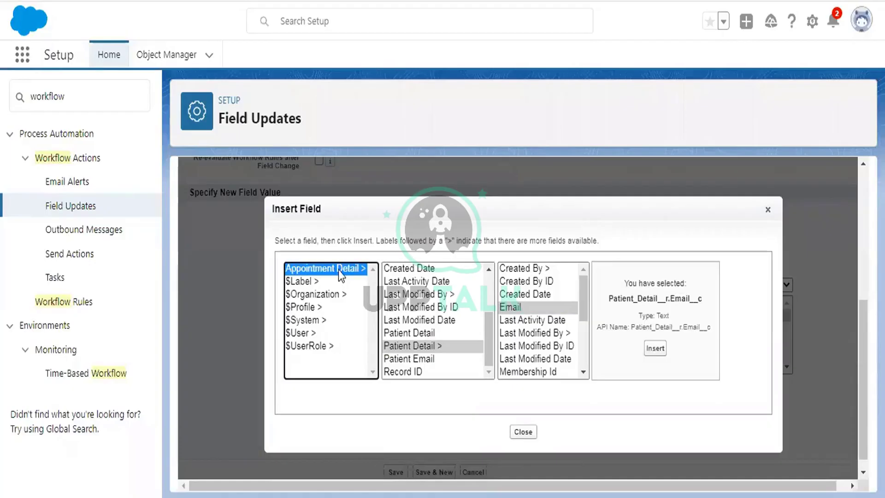
pyautogui.click(410, 346)
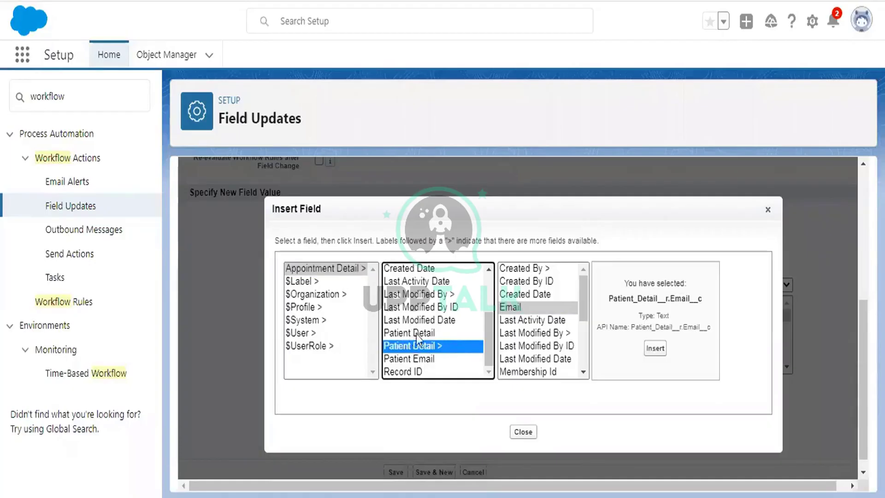
pyautogui.click(514, 307)
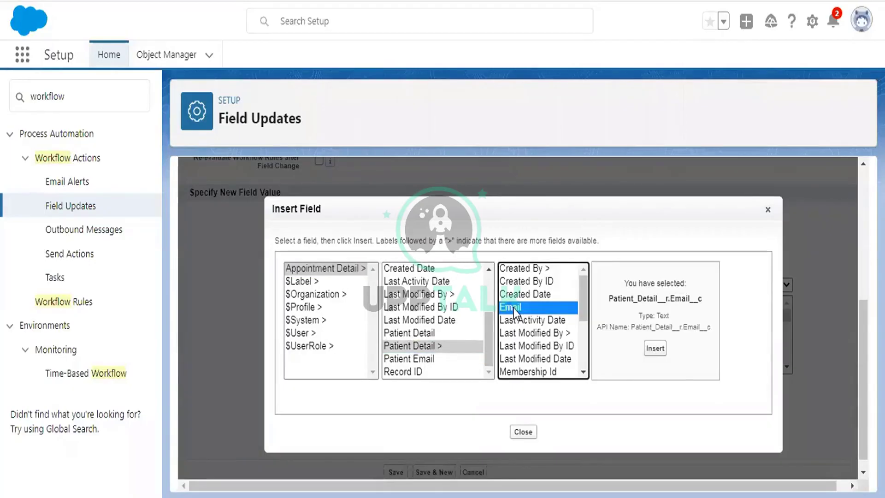
pyautogui.click(657, 349)
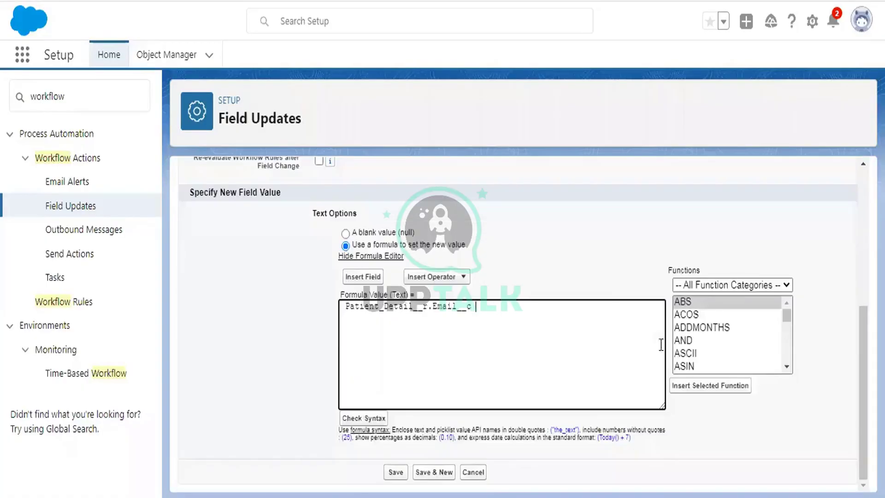
# Pick 'test WF' in the Patient Detail lookup
pyautogui.scroll(5, 607, 289)
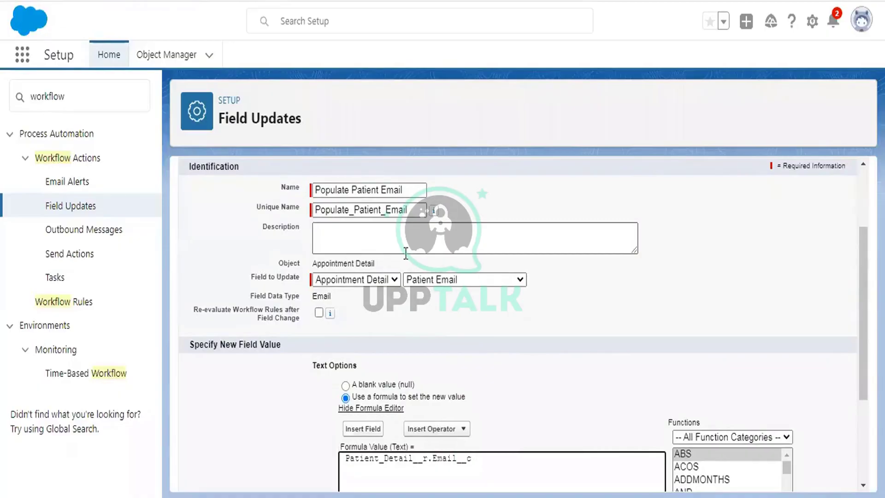
pyautogui.scroll(-3, 504, 302)
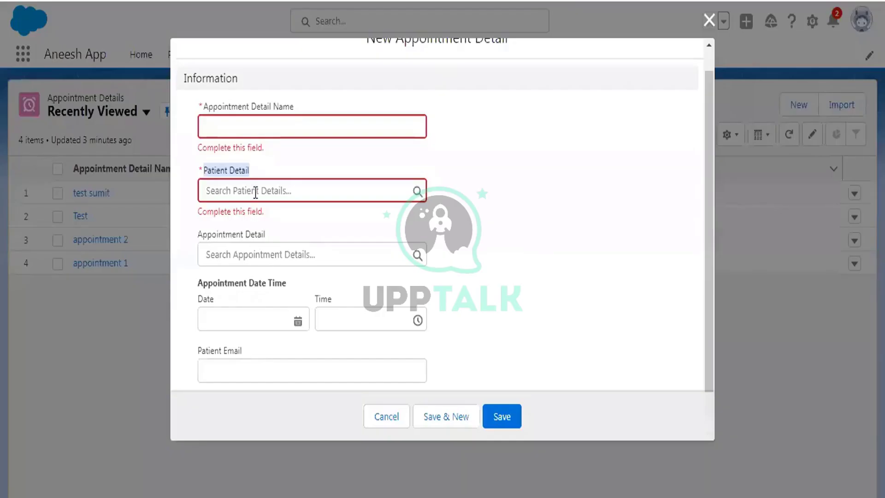
pyautogui.click(255, 192)
pyautogui.click(239, 233)
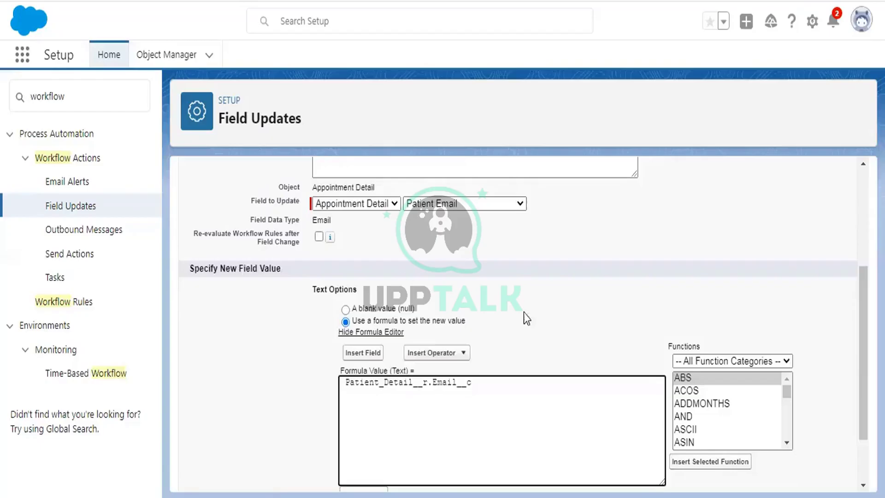
pyautogui.scroll(-3, 523, 313)
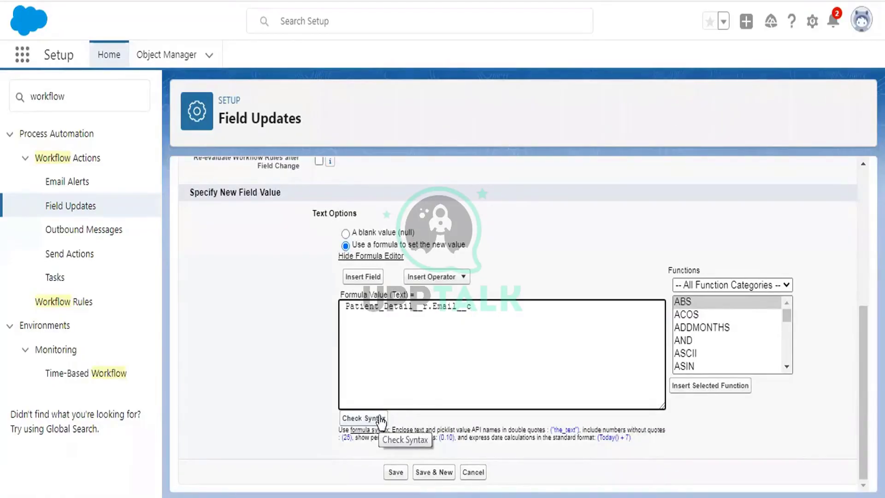
# Save the field update and inspect the appointment email alert's Recipients
pyautogui.click(399, 473)
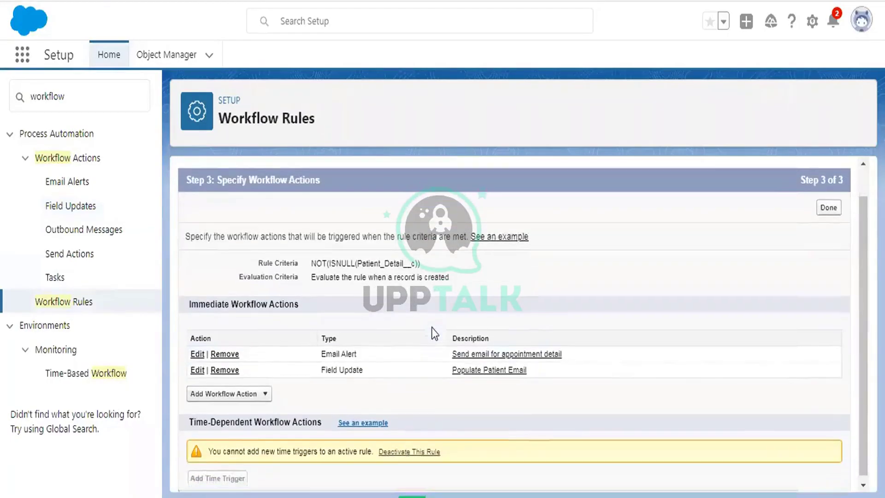
pyautogui.scroll(-1, 474, 356)
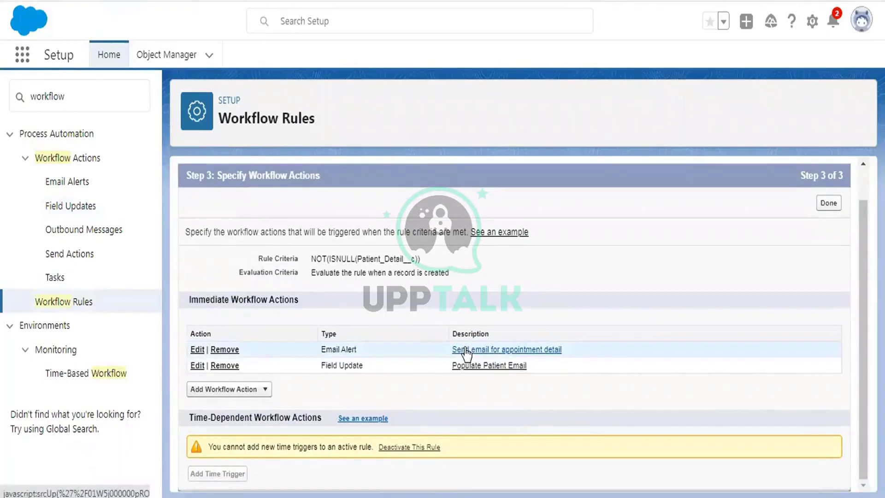
pyautogui.click(466, 350)
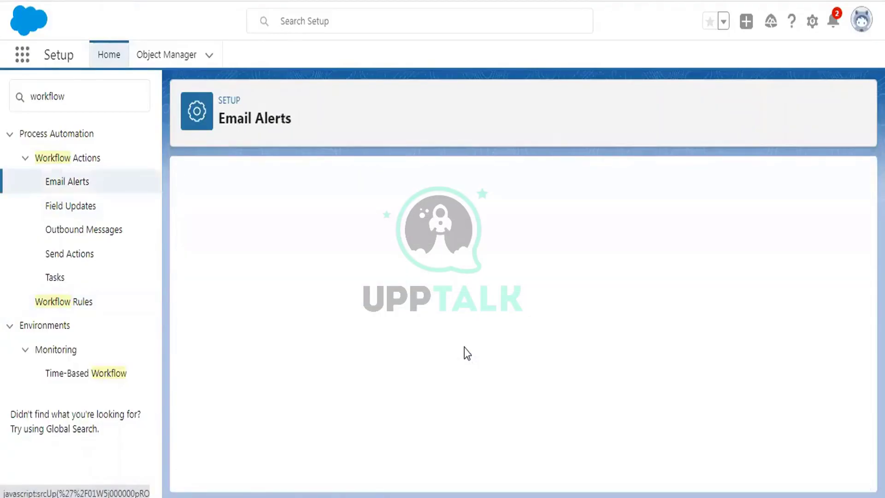
pyautogui.scroll(-2, 518, 311)
pyautogui.moveTo(306, 222); pyautogui.dragTo(391, 223)
pyautogui.click(395, 222)
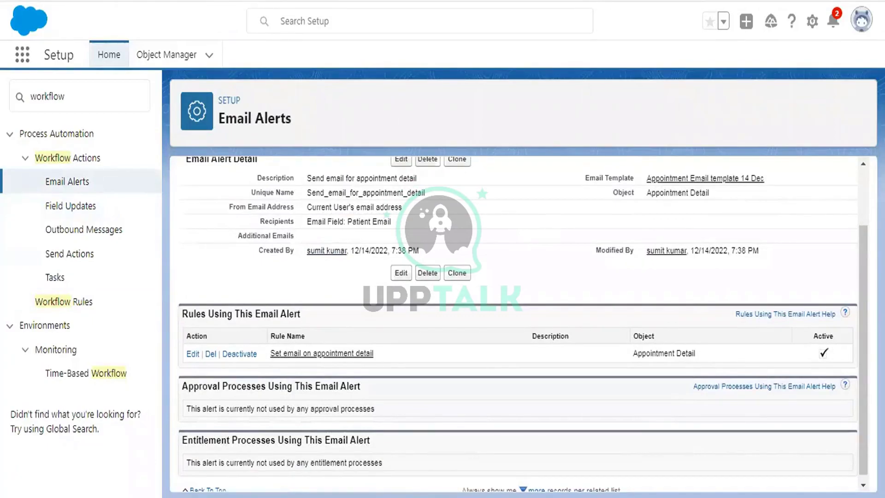
# Go back, finish the rule's workflow actions with Done, and open a new browser tab
pyautogui.hotkey('alt', 'Left')
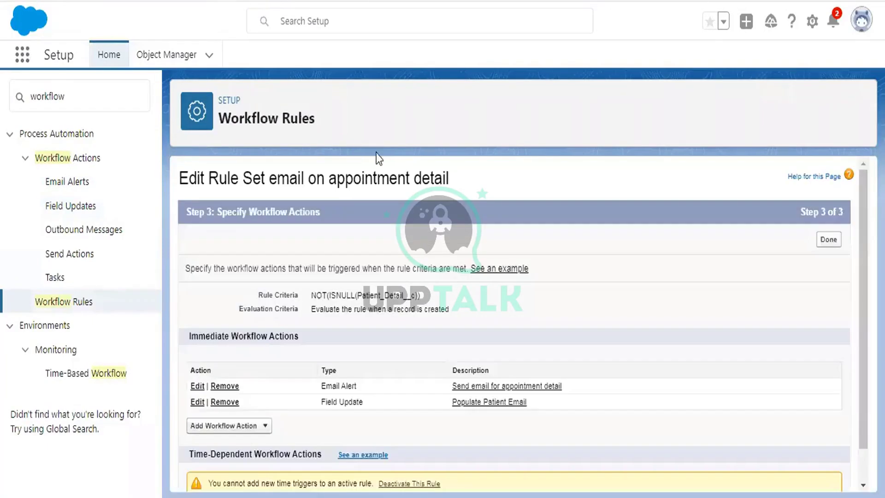
pyautogui.click(831, 240)
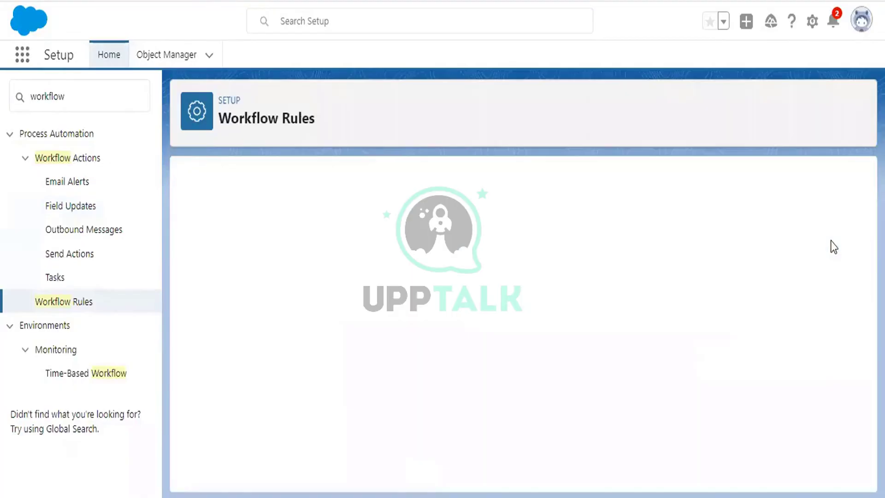
pyautogui.scroll(-3, 525, 251)
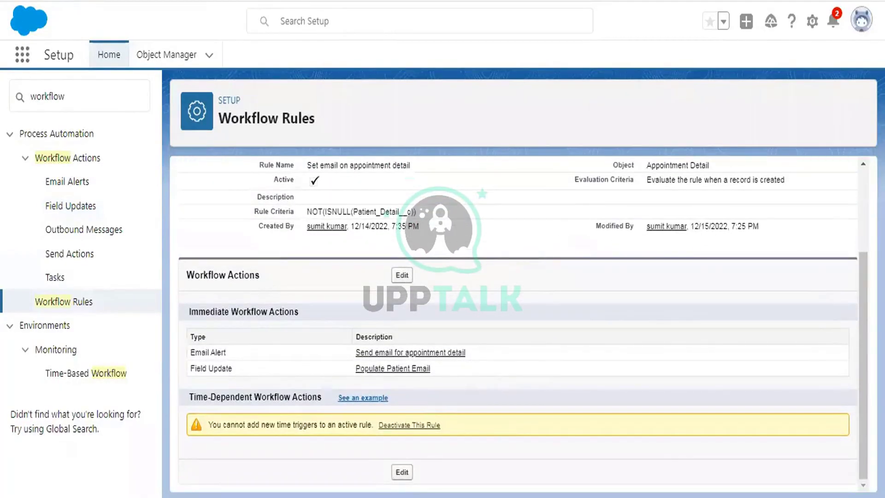
pyautogui.hotkey('ctrl', 't')
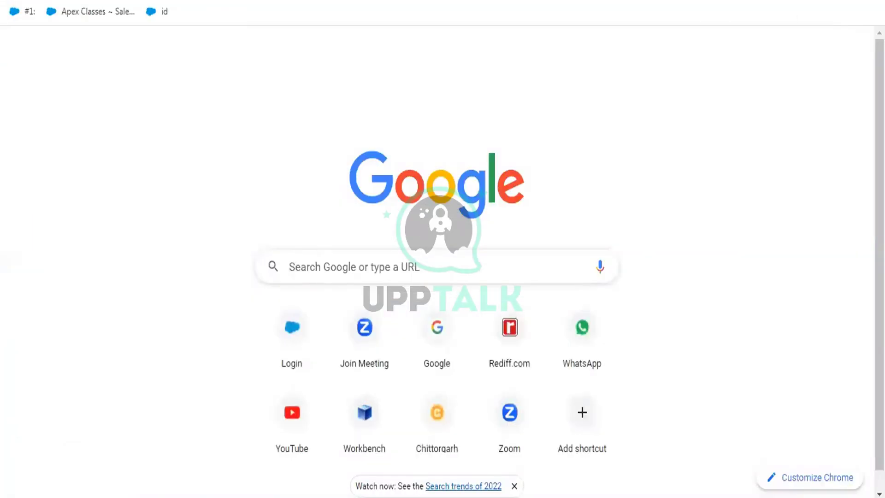
# Open a patient's record from the Patient Details list
pyautogui.write('g')
pyautogui.press('Return')
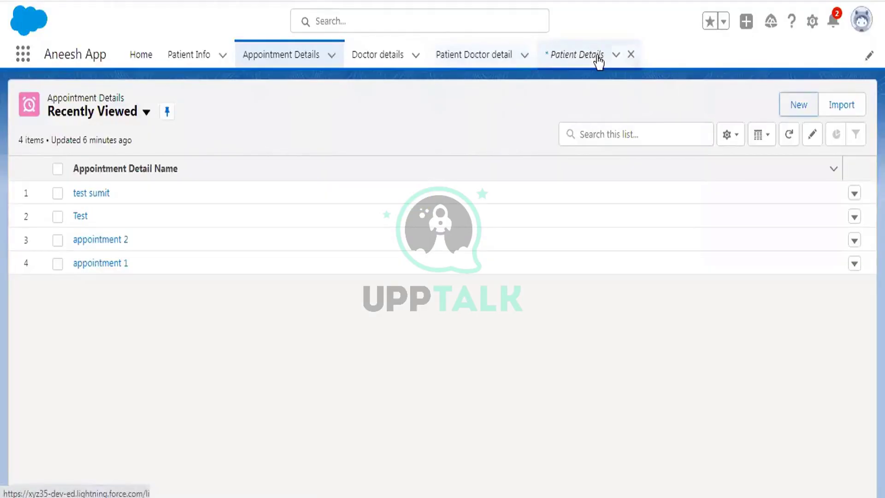
pyautogui.click(598, 60)
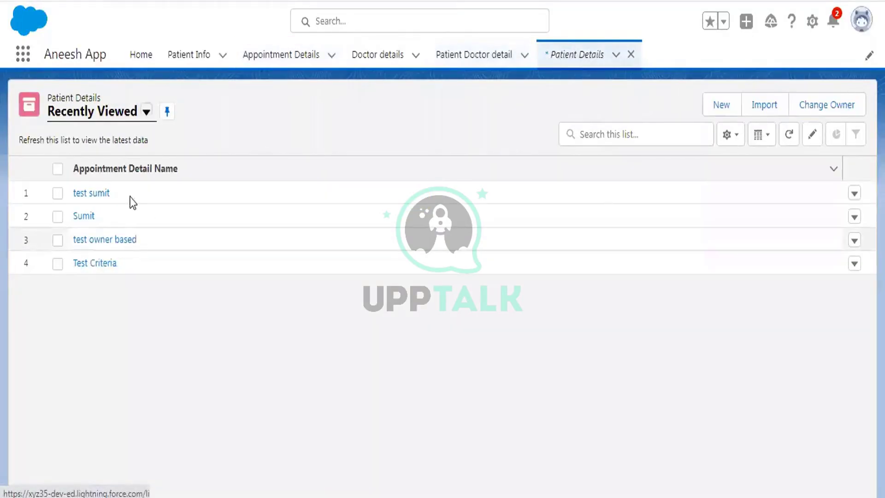
pyautogui.click(83, 216)
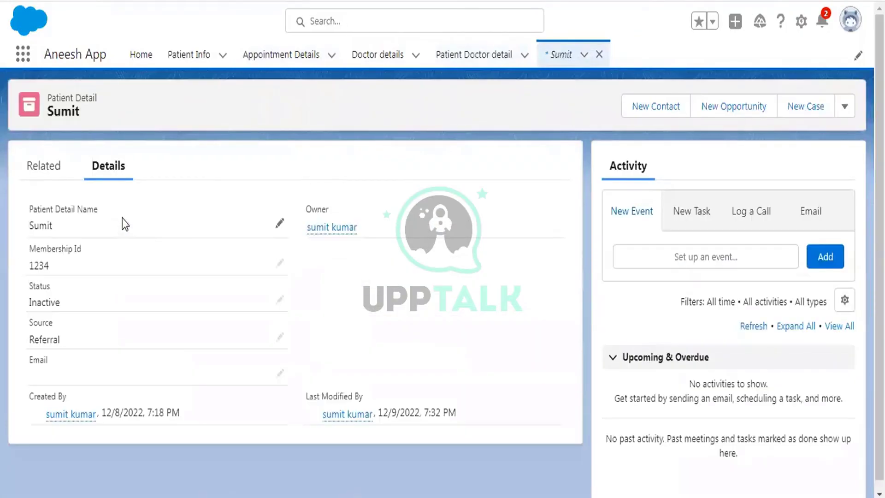
# Enter and save the patient's e-mail address in the Email field, then view Related lists
pyautogui.doubleClick(115, 372)
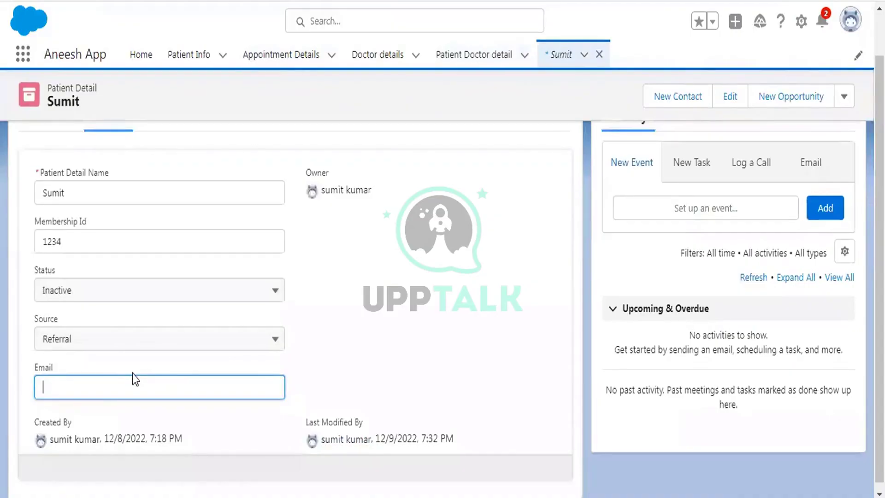
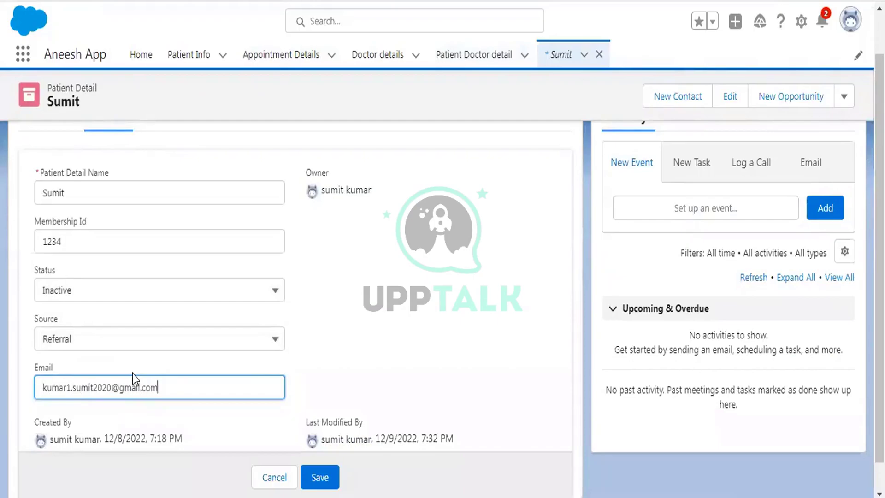
pyautogui.click(319, 477)
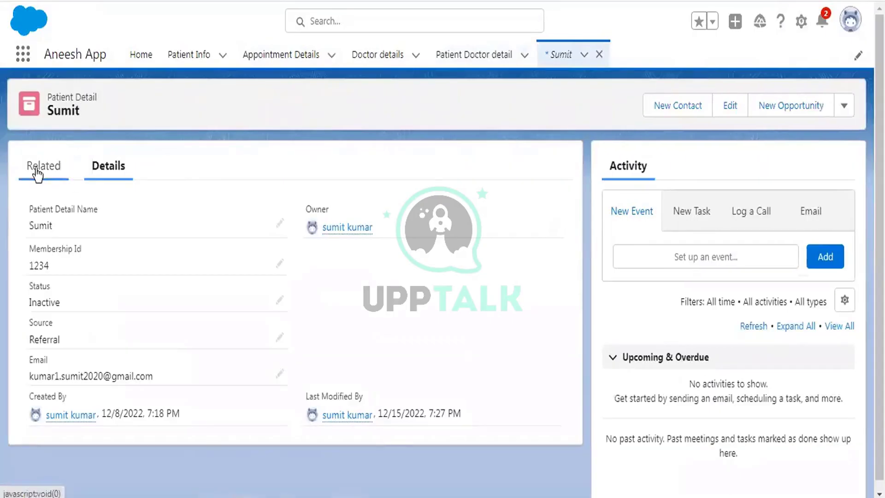
pyautogui.click(34, 171)
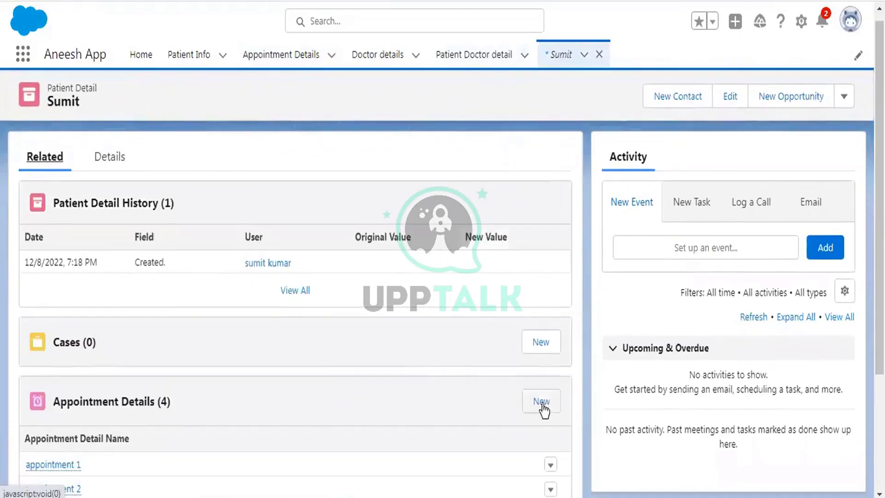
# Create the 'test' appointment for the patient dated 12/16/2022 12:00 PM, then open it
pyautogui.click(541, 402)
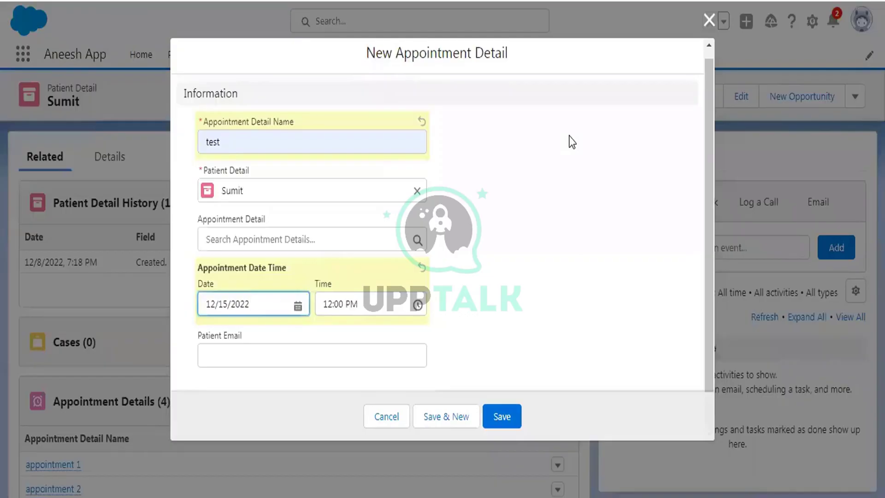
pyautogui.moveTo(194, 339); pyautogui.dragTo(248, 337)
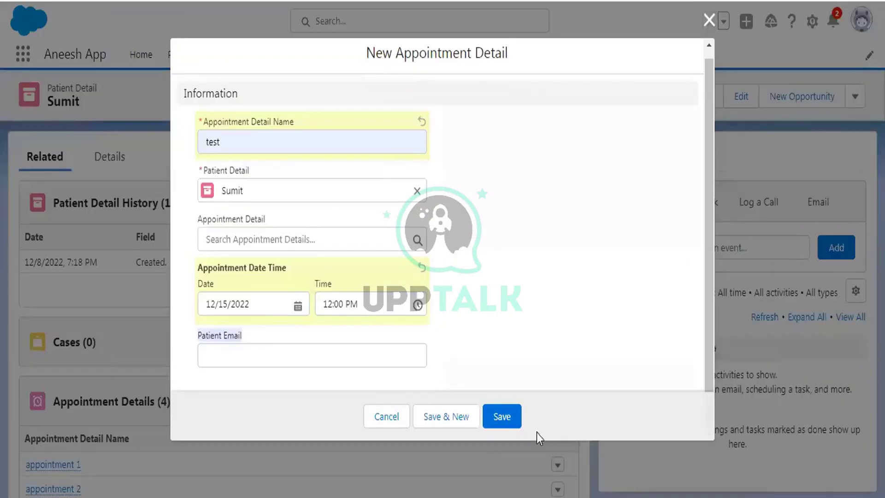
pyautogui.click(502, 417)
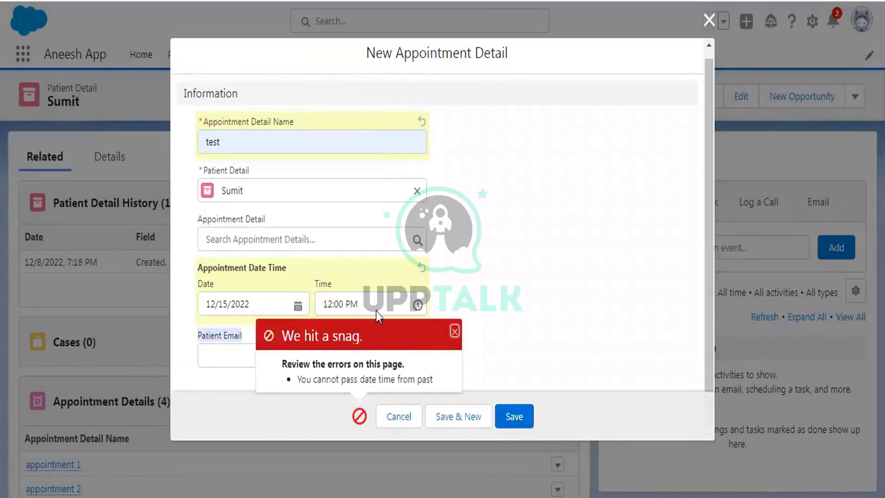
pyautogui.click(252, 299)
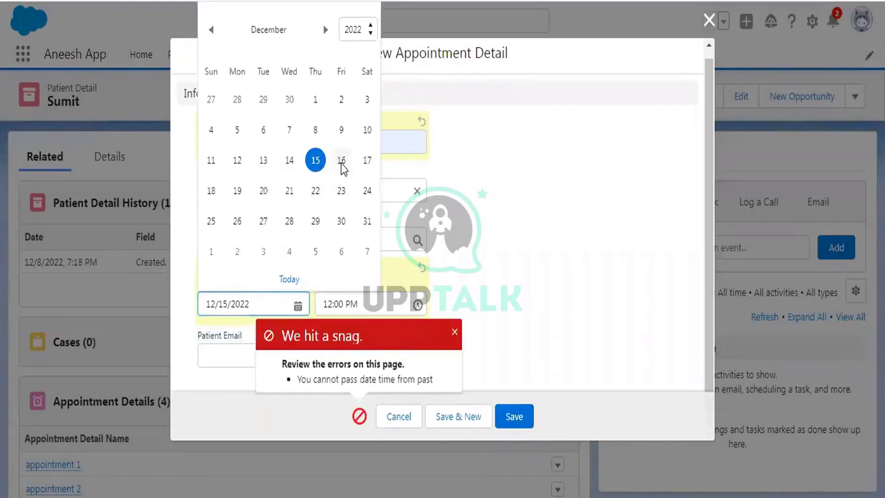
pyautogui.click(341, 162)
pyautogui.click(510, 417)
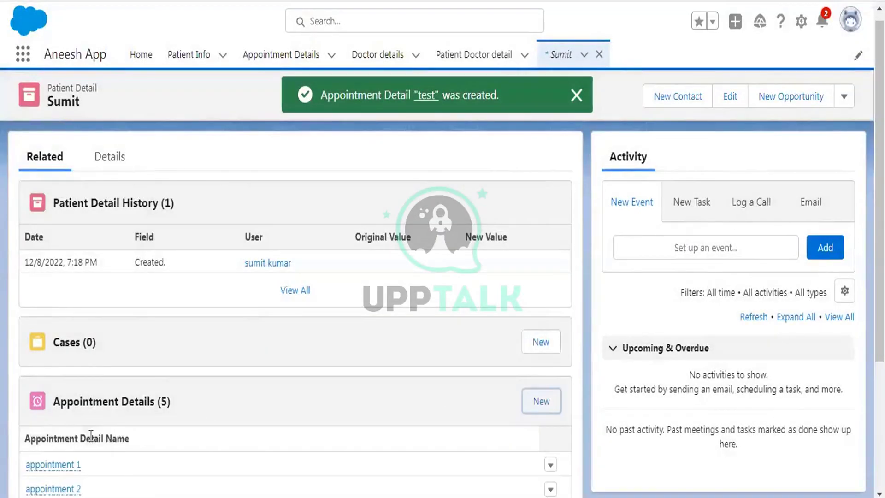
pyautogui.scroll(-4, 89, 438)
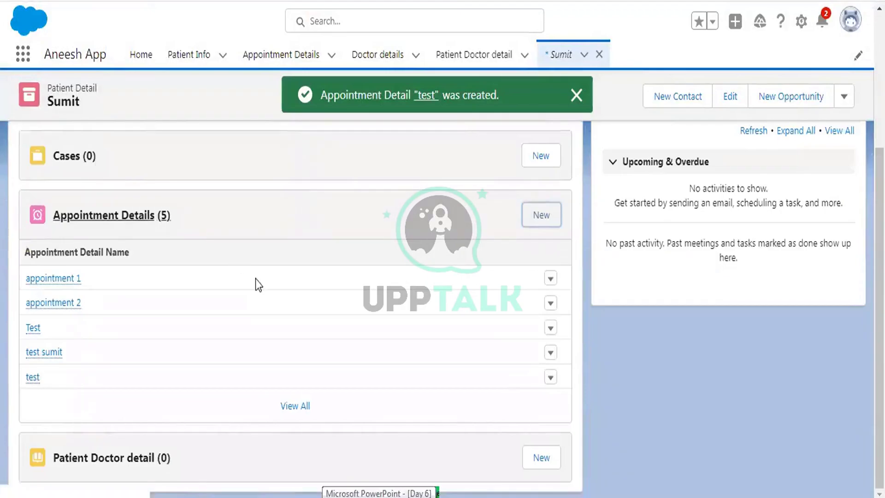
pyautogui.click(32, 378)
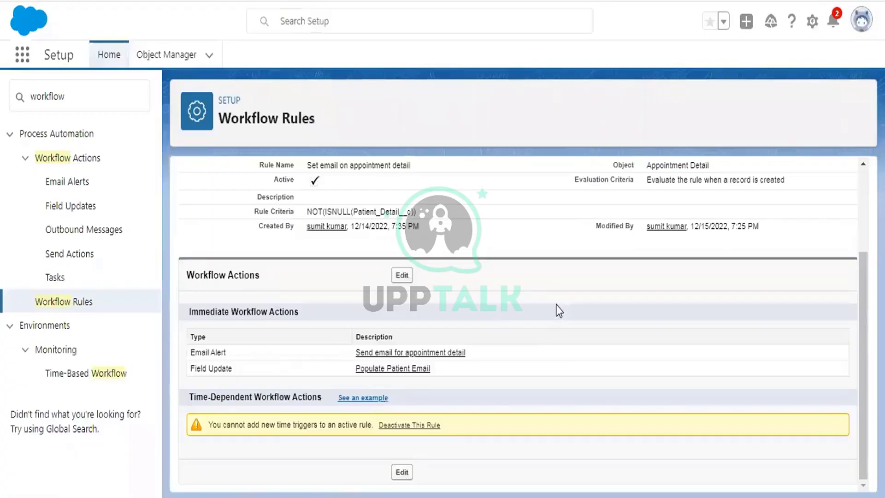
# Review the workflow rule's criteria formula on the Setup Workflow Rules page
pyautogui.scroll(2, 555, 305)
pyautogui.scroll(-2, 558, 305)
pyautogui.moveTo(303, 214); pyautogui.dragTo(423, 215)
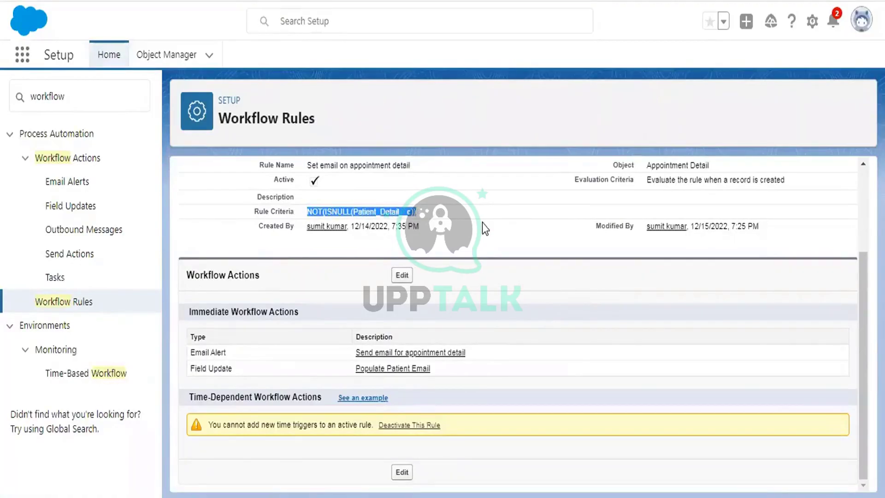
pyautogui.scroll(2, 544, 222)
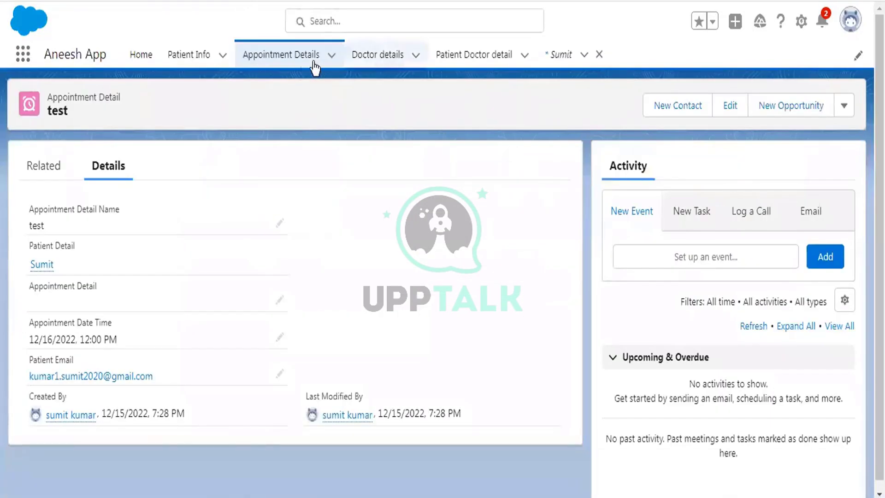
# Start another appointment with the patient chosen, then select the NOT(ISNULL(Patient_Detail__c)) rule criteria
pyautogui.click(285, 62)
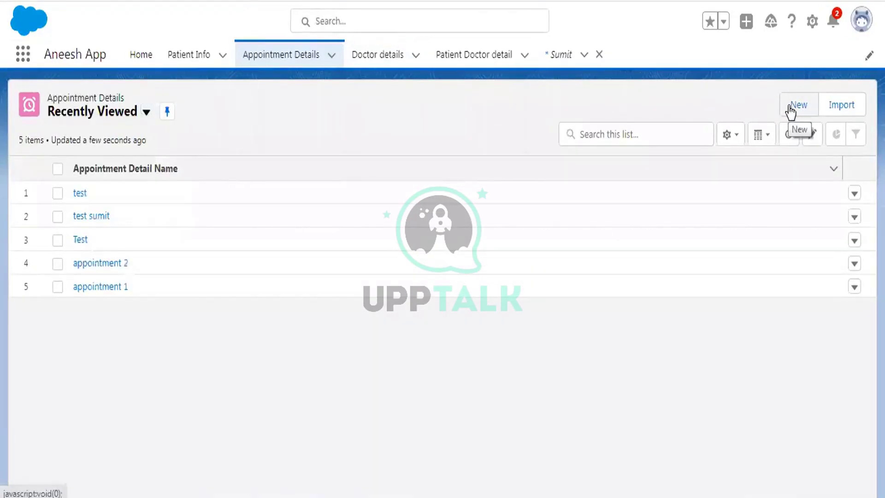
pyautogui.click(790, 107)
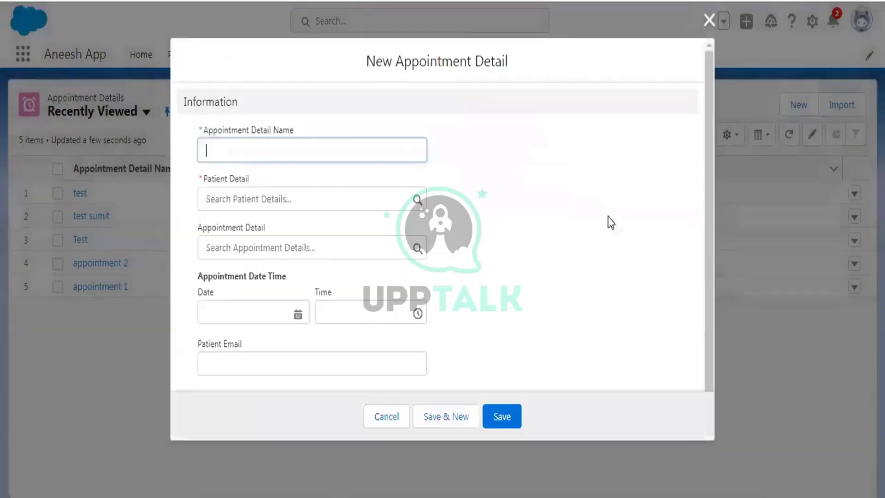
pyautogui.click(190, 229)
pyautogui.click(233, 213)
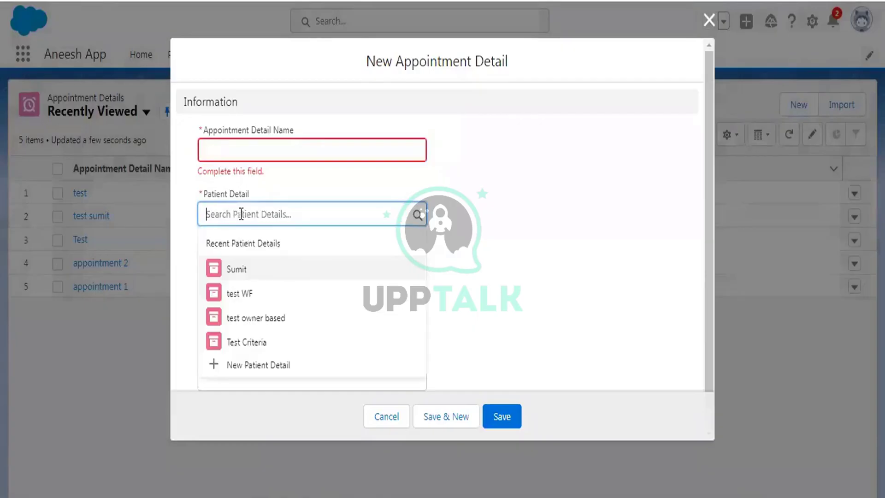
pyautogui.click(260, 271)
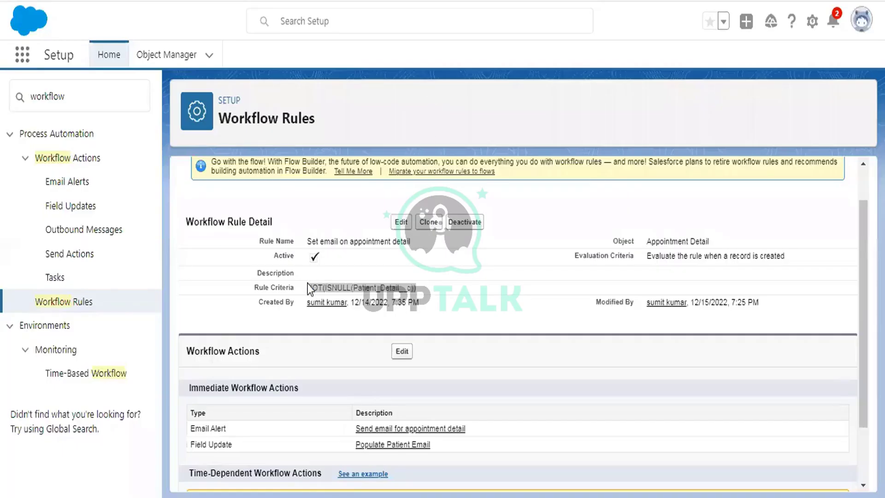
pyautogui.tripleClick(310, 288)
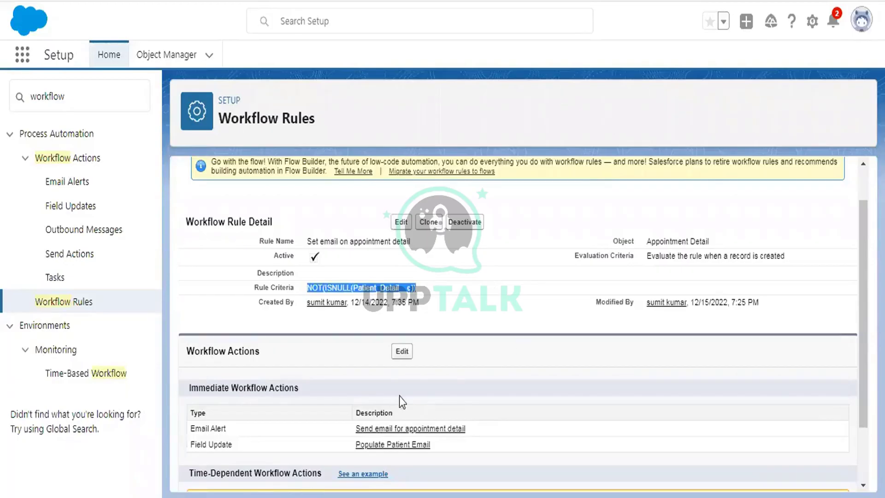
pyautogui.scroll(-2, 399, 396)
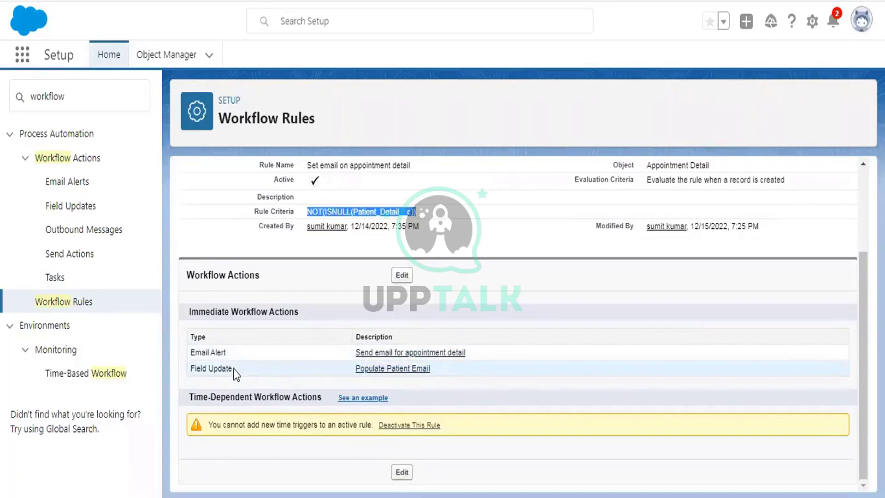
pyautogui.moveTo(234, 368); pyautogui.dragTo(185, 367)
pyautogui.click(263, 341)
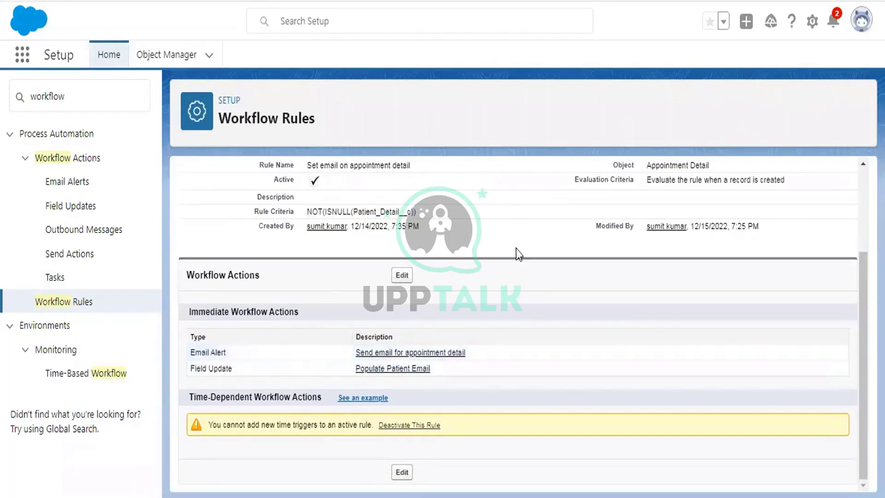
pyautogui.scroll(2, 518, 249)
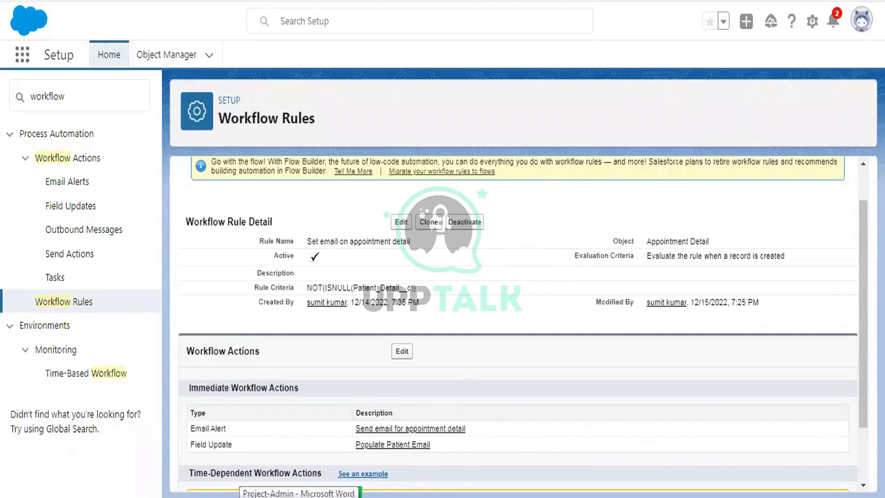
pyautogui.click(299, 497)
pyautogui.click(299, 497)
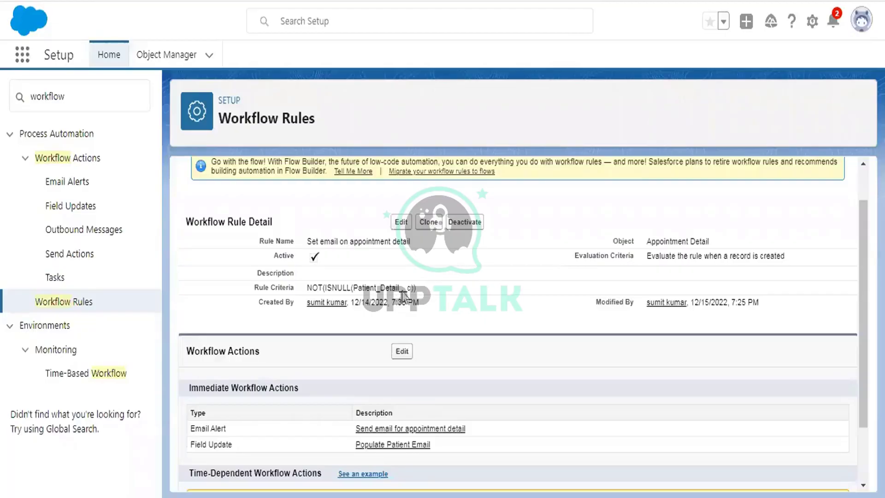
pyautogui.moveTo(416, 288); pyautogui.dragTo(306, 288)
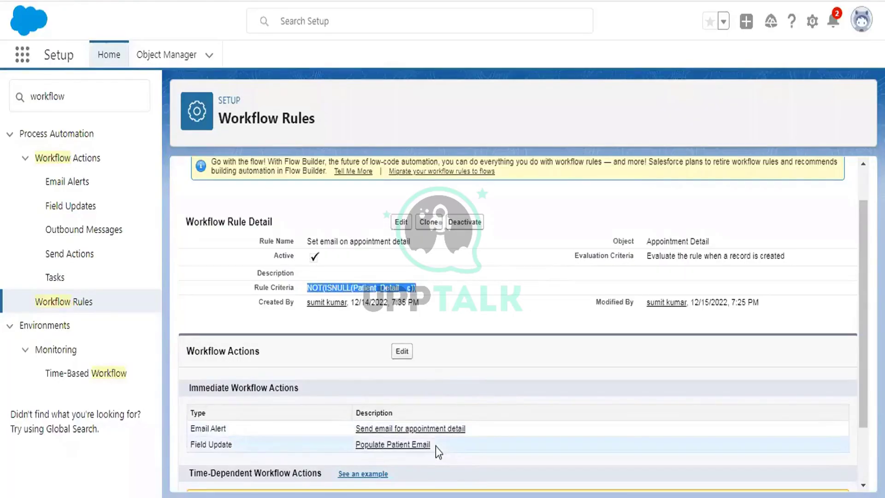
pyautogui.moveTo(433, 445); pyautogui.dragTo(348, 446)
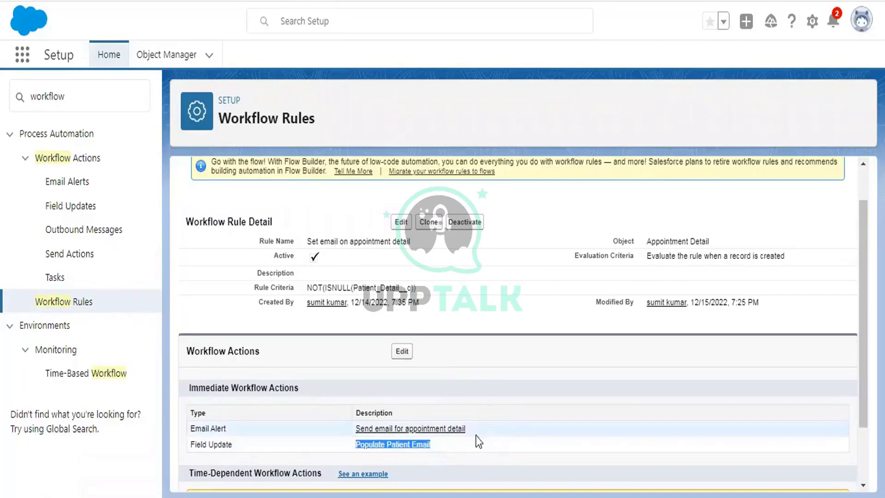
pyautogui.moveTo(465, 429); pyautogui.dragTo(357, 429)
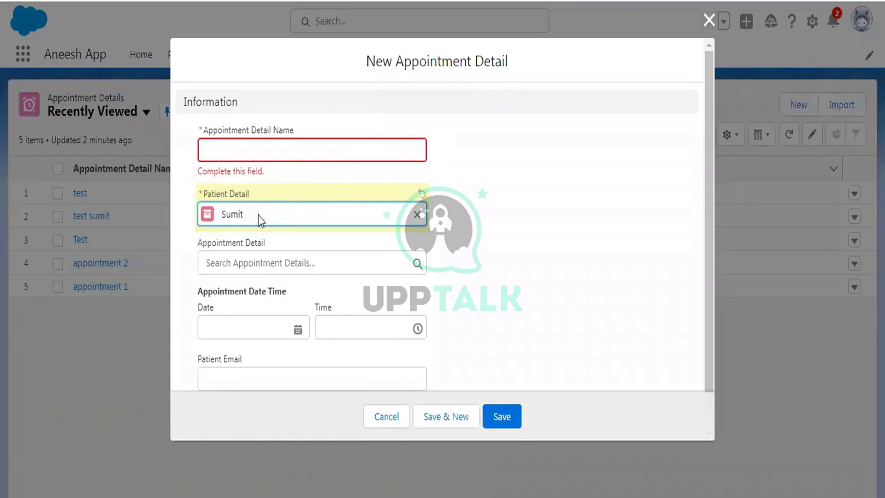
pyautogui.click(266, 377)
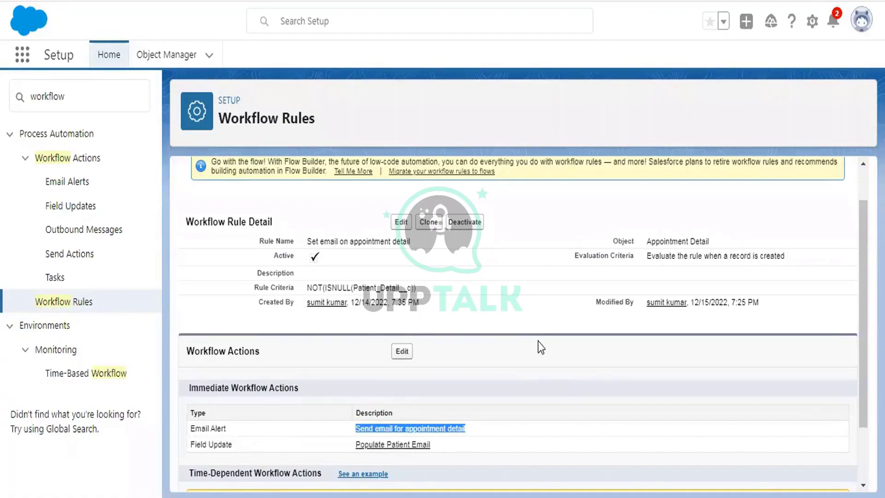
pyautogui.scroll(-2, 548, 337)
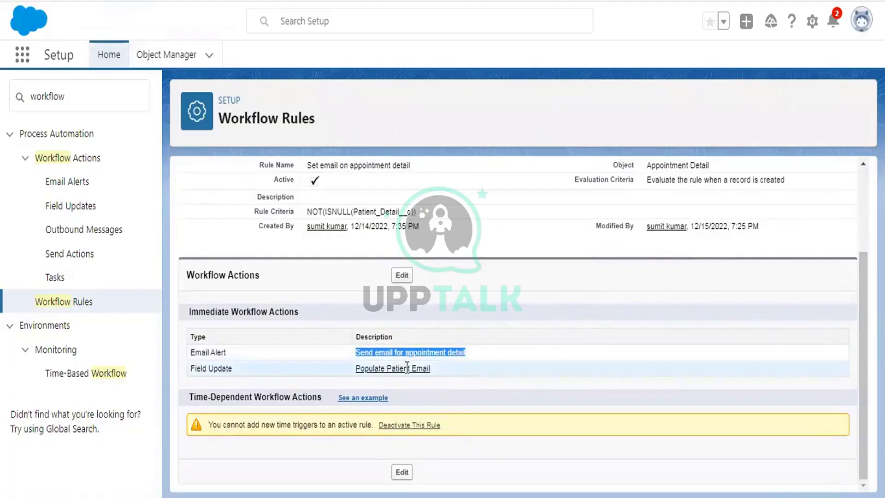
pyautogui.moveTo(435, 367); pyautogui.dragTo(351, 367)
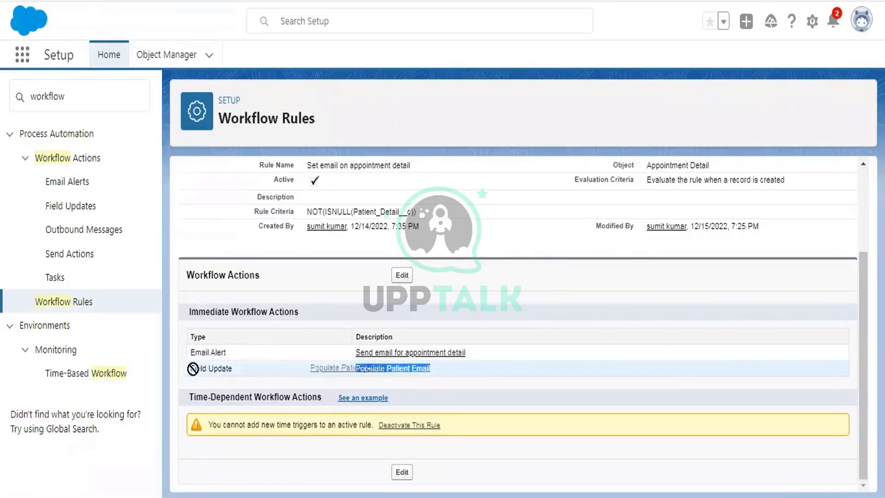
pyautogui.click(237, 364)
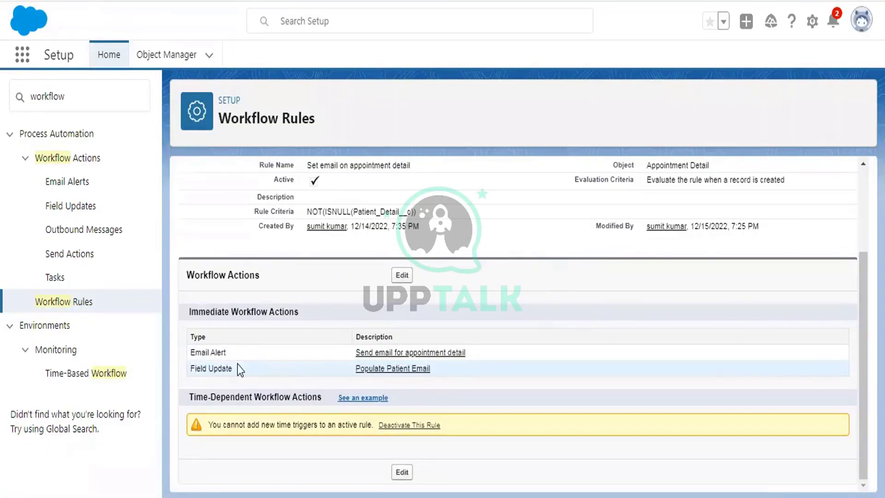
pyautogui.moveTo(237, 370); pyautogui.dragTo(190, 367)
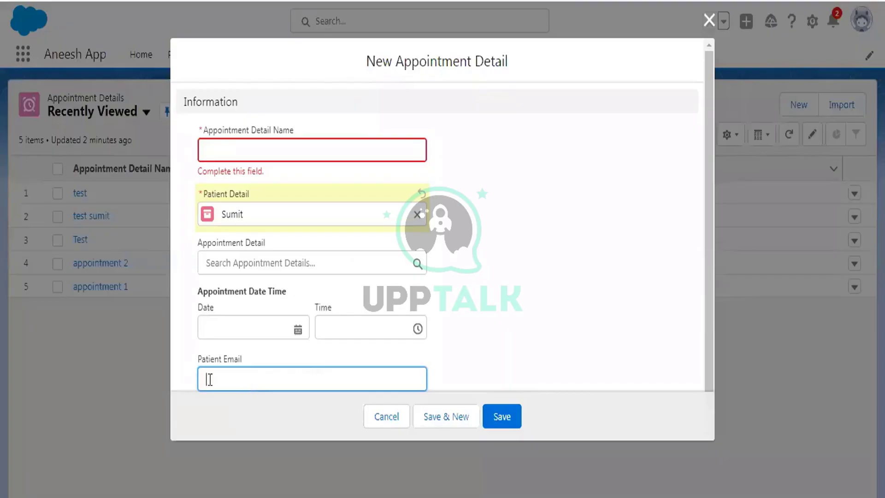
pyautogui.moveTo(193, 364); pyautogui.dragTo(243, 364)
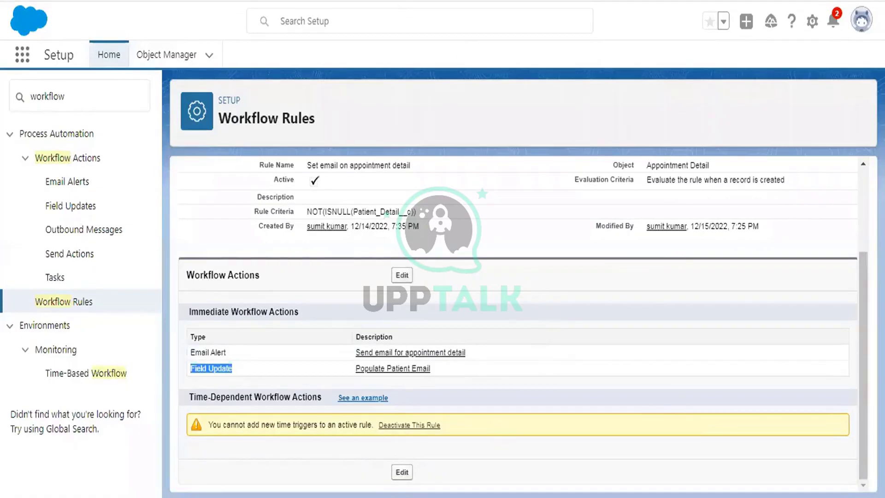
# Highlight requirement 6, the case-creator task, in green in the Word requirements list
pyautogui.hotkey('alt', 'Tab')
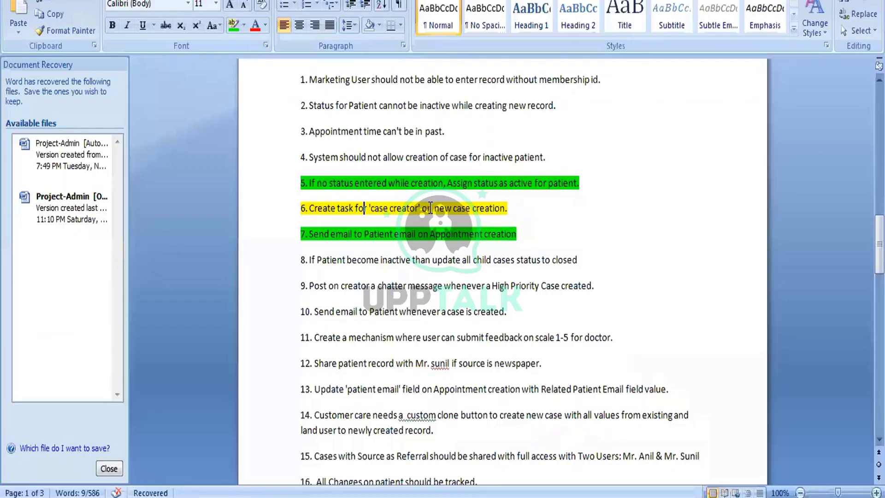
pyautogui.moveTo(515, 211); pyautogui.dragTo(300, 211)
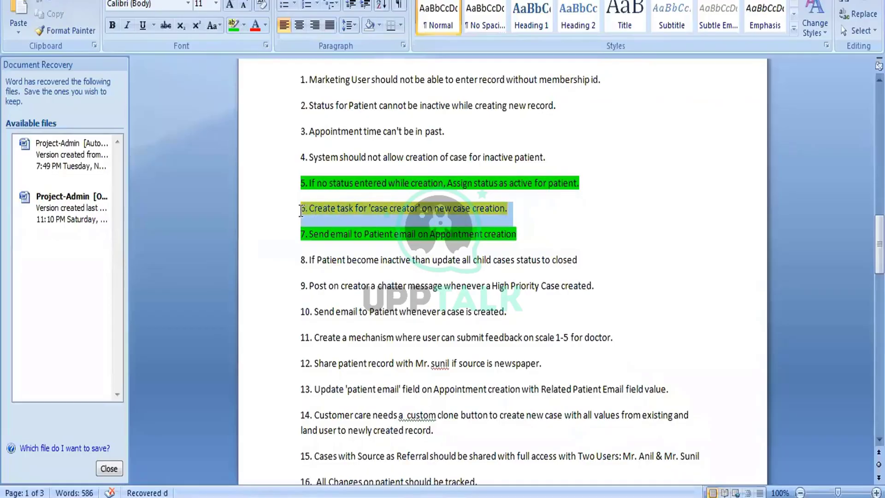
pyautogui.click(232, 26)
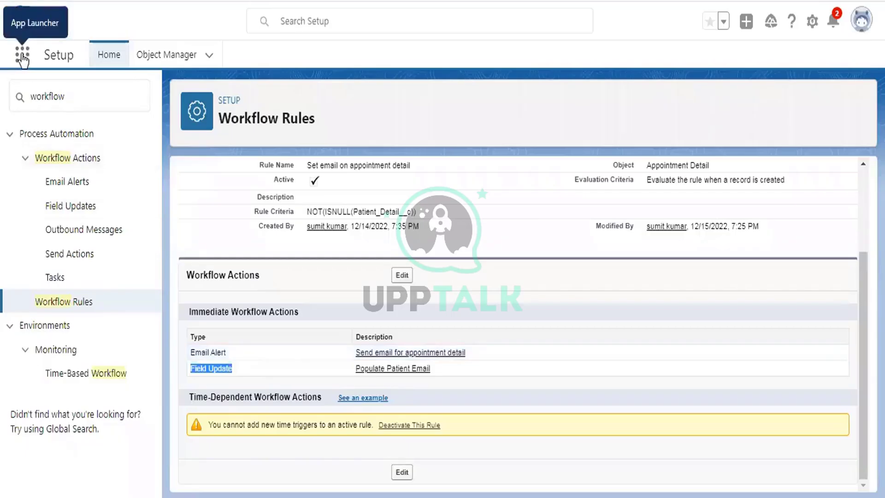
pyautogui.click(22, 56)
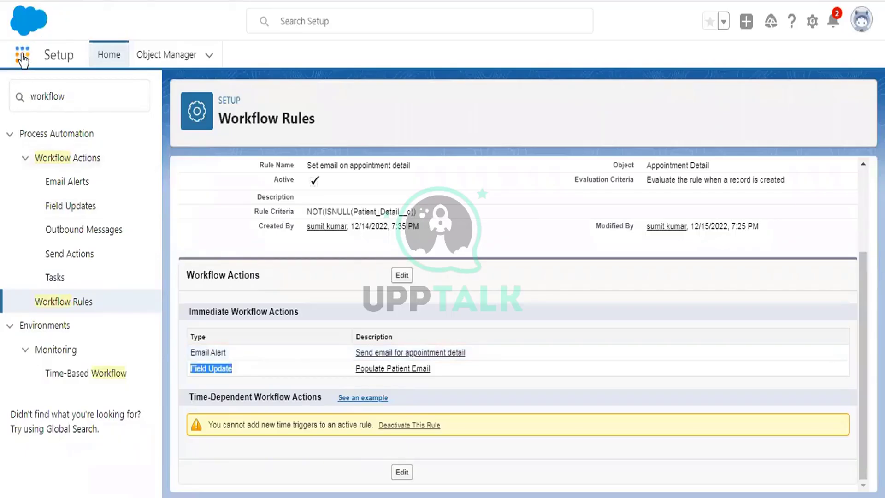
# Find 'case' in the App Launcher, open the Cases list, then return to Home
pyautogui.write('case')
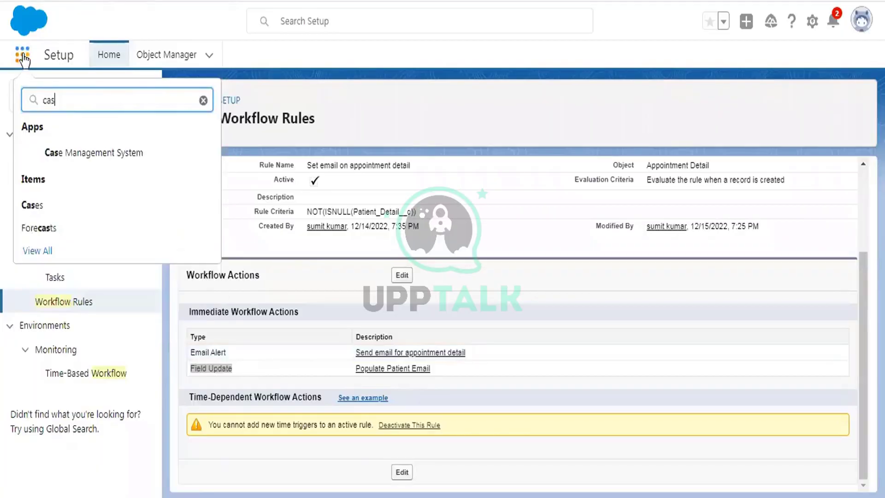
pyautogui.click(40, 207)
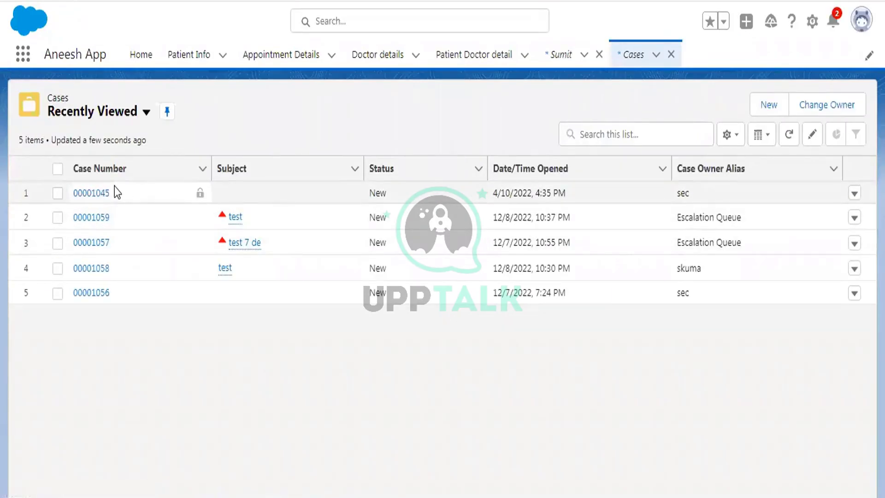
pyautogui.click(22, 58)
pyautogui.click(142, 65)
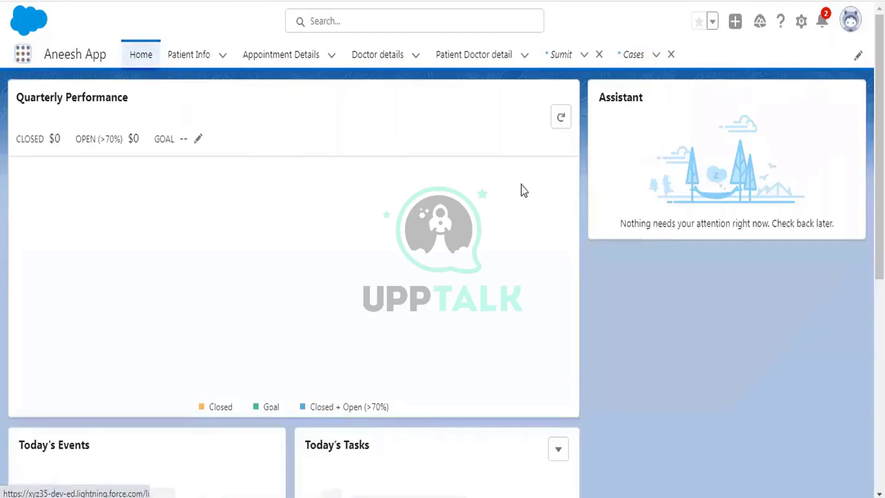
# Dismiss the MFA popup and filter the Home task card to My Tasks
pyautogui.scroll(-5, 521, 189)
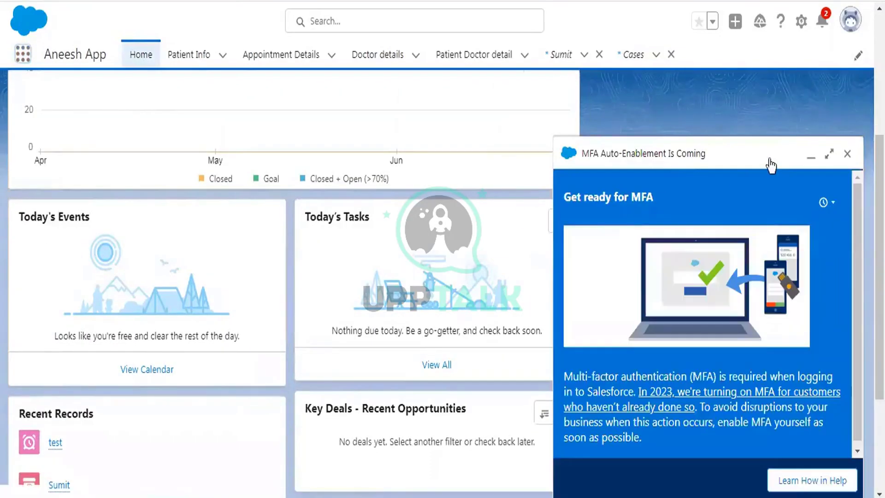
pyautogui.click(845, 153)
pyautogui.click(558, 222)
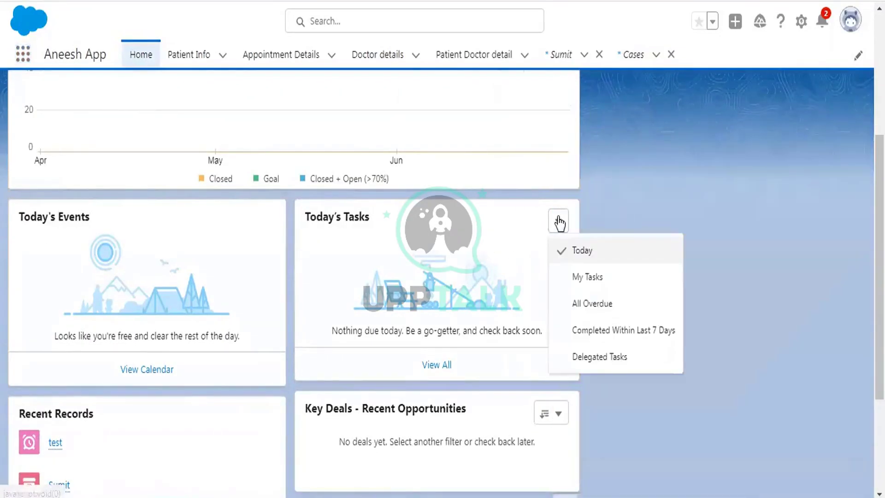
pyautogui.click(341, 273)
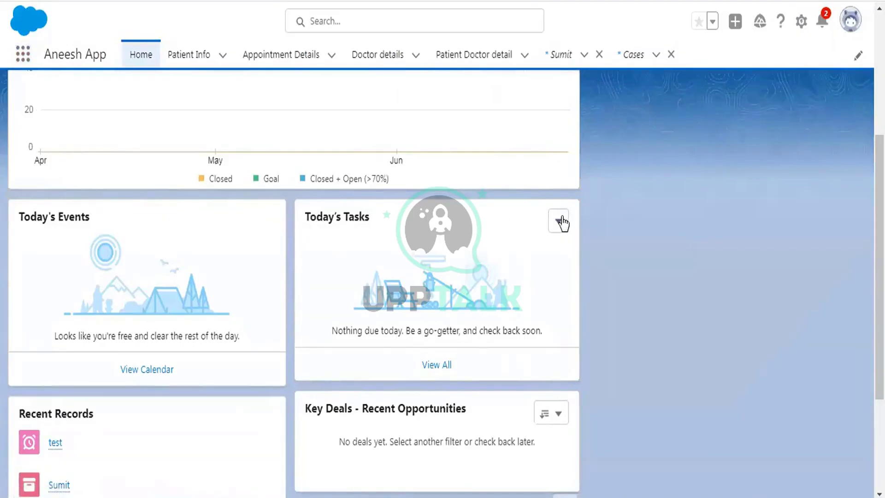
pyautogui.click(559, 222)
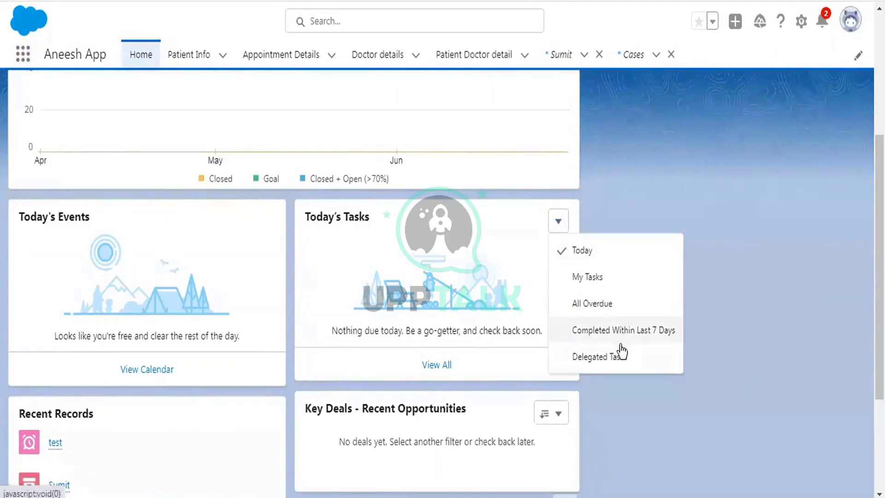
pyautogui.click(607, 279)
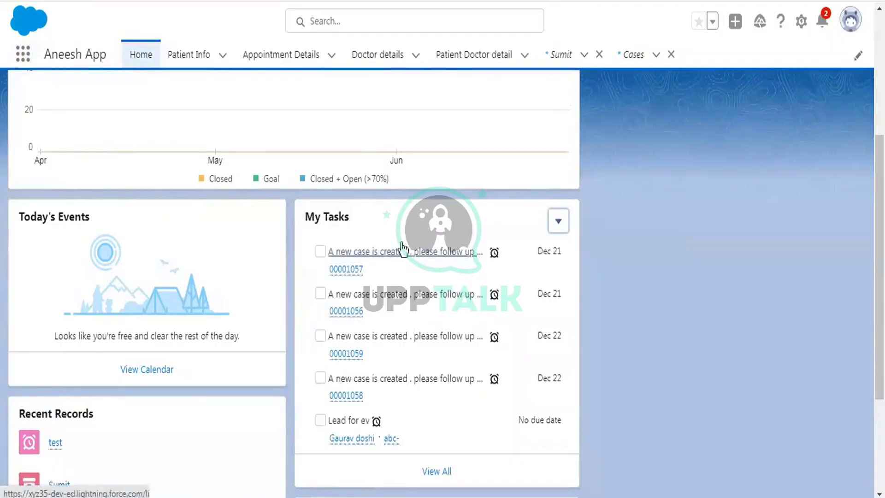
pyautogui.scroll(-2, 486, 203)
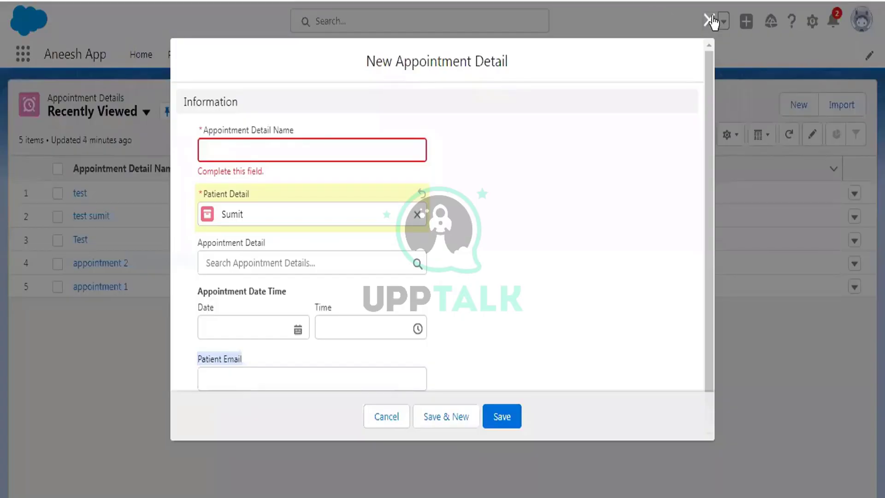
# Close the appointment form and open Setup's Workflow Rules via Quick Find 'workf'
pyautogui.click(709, 21)
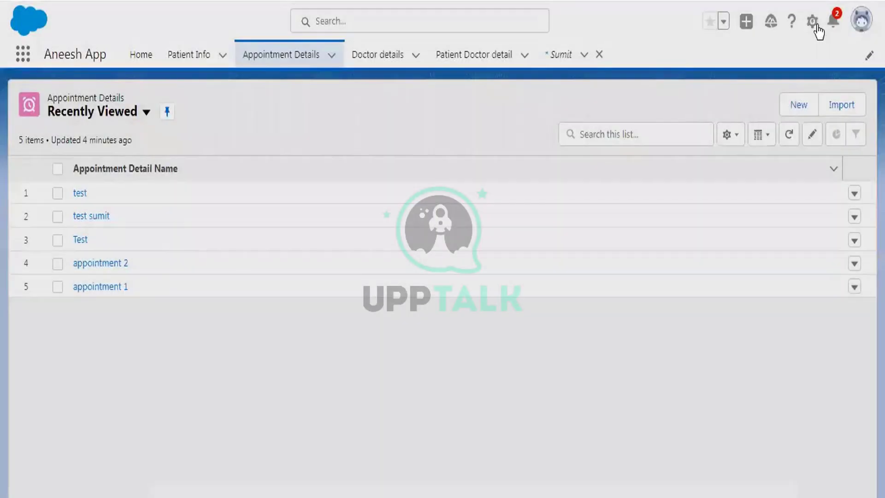
pyautogui.click(811, 21)
pyautogui.click(758, 62)
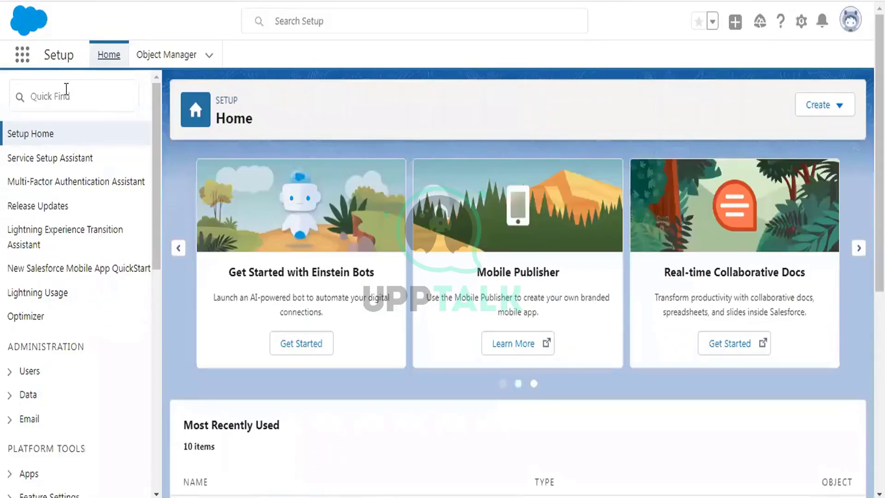
pyautogui.click(67, 89)
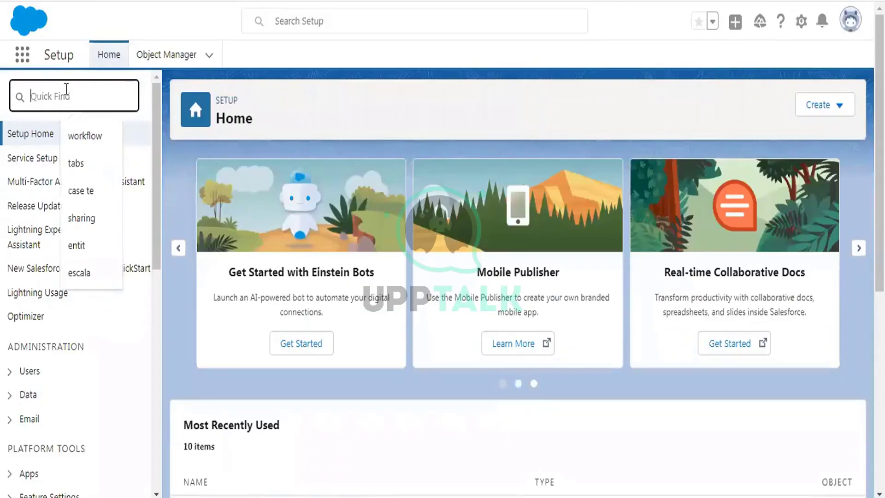
pyautogui.write('workf')
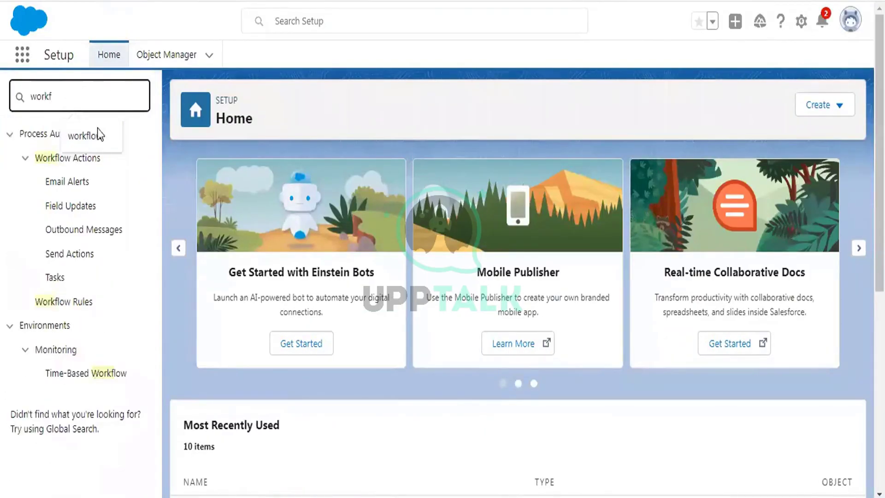
pyautogui.click(82, 303)
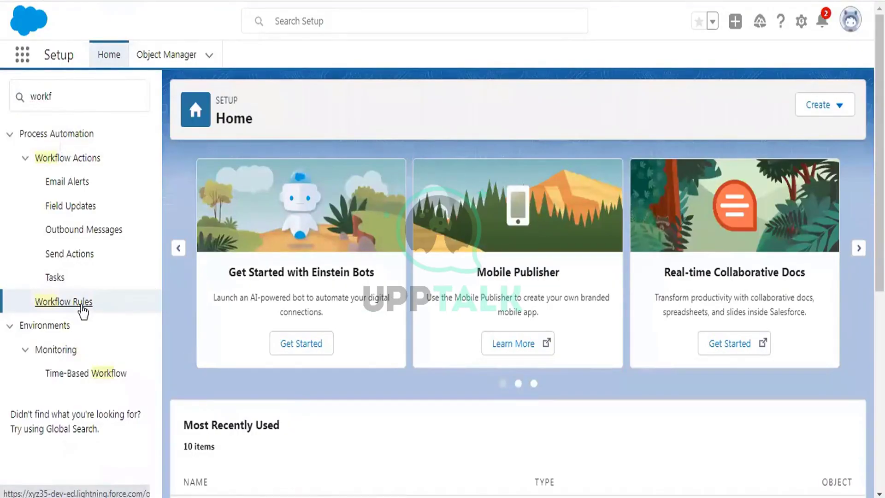
# Continue past the intro page and deactivate the Set Task on Creator rule
pyautogui.scroll(-3, 248, 441)
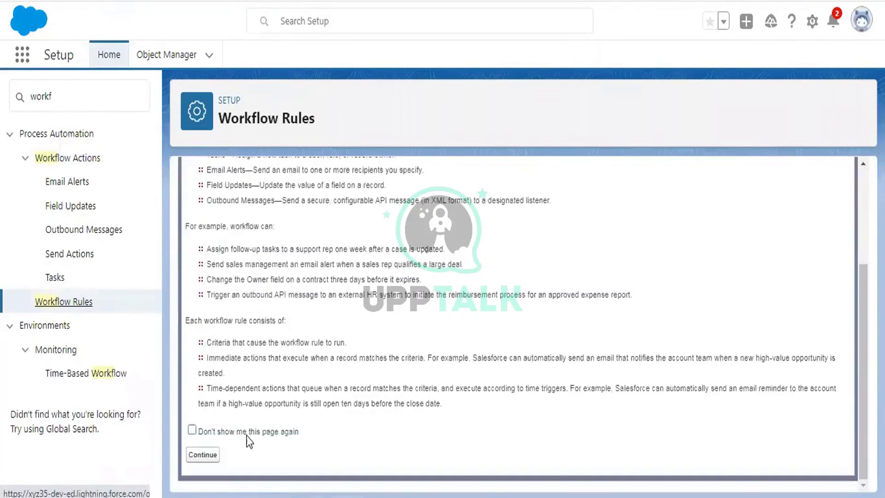
pyautogui.click(203, 454)
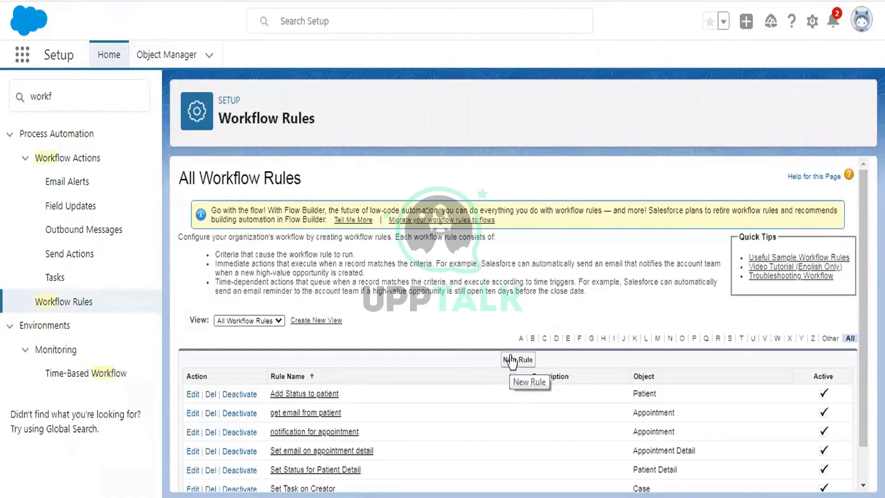
pyautogui.scroll(-2, 511, 364)
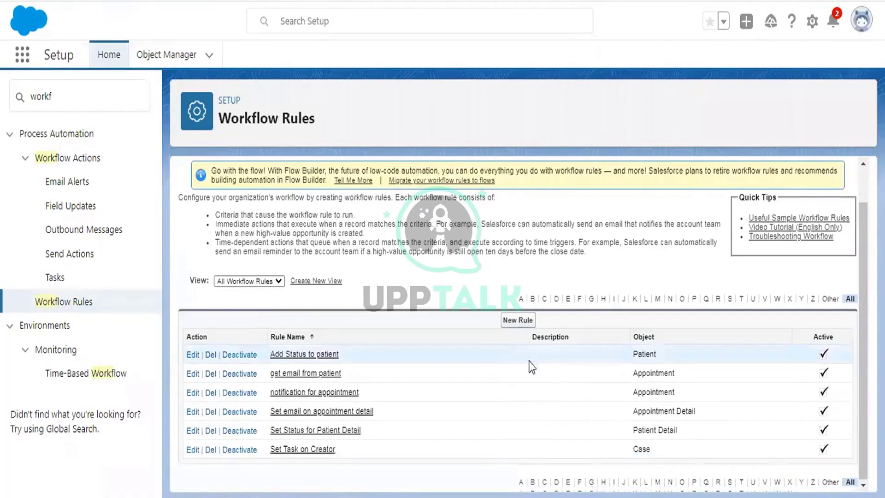
pyautogui.click(238, 450)
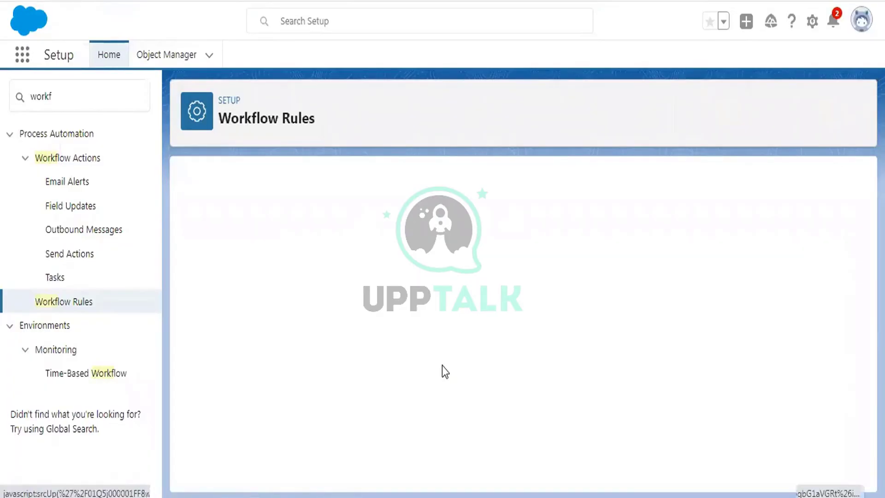
pyautogui.scroll(-2, 541, 324)
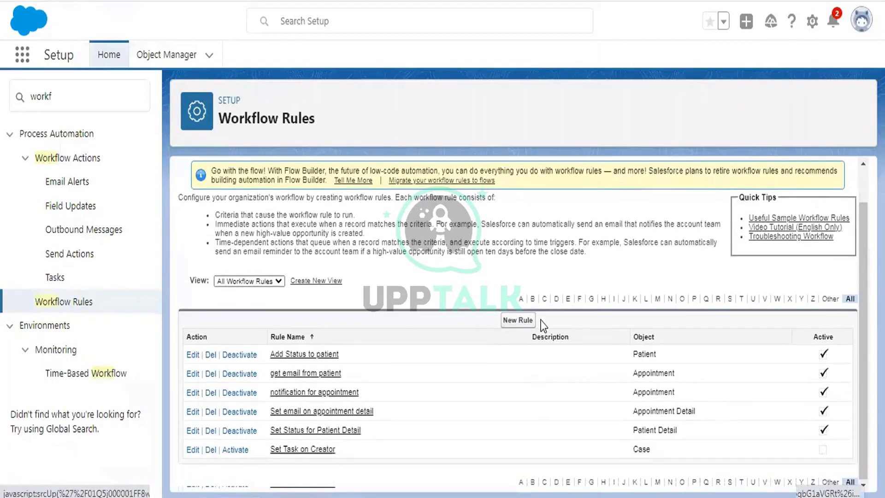
pyautogui.click(516, 319)
# Start a Workflow Rule on the Case object named 'Assign task'
pyautogui.click(461, 349)
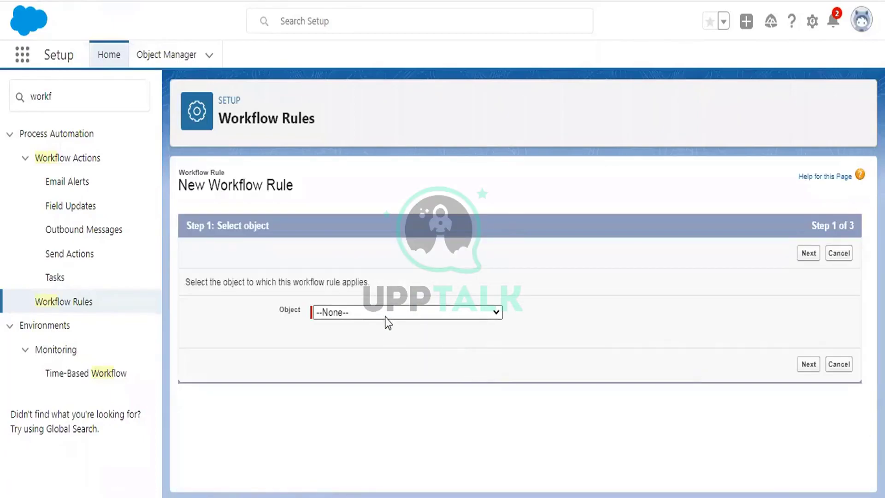
pyautogui.click(385, 315)
pyautogui.scroll(-3, 380, 169)
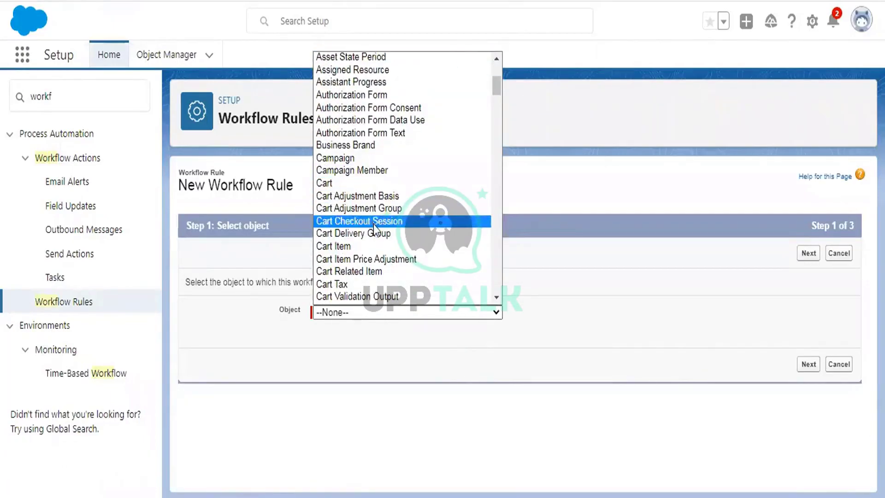
pyautogui.scroll(-3, 373, 224)
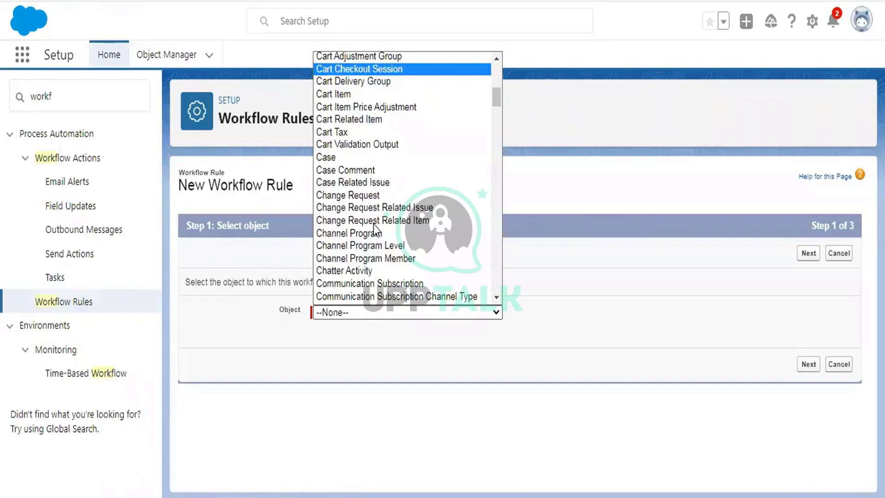
pyautogui.click(339, 161)
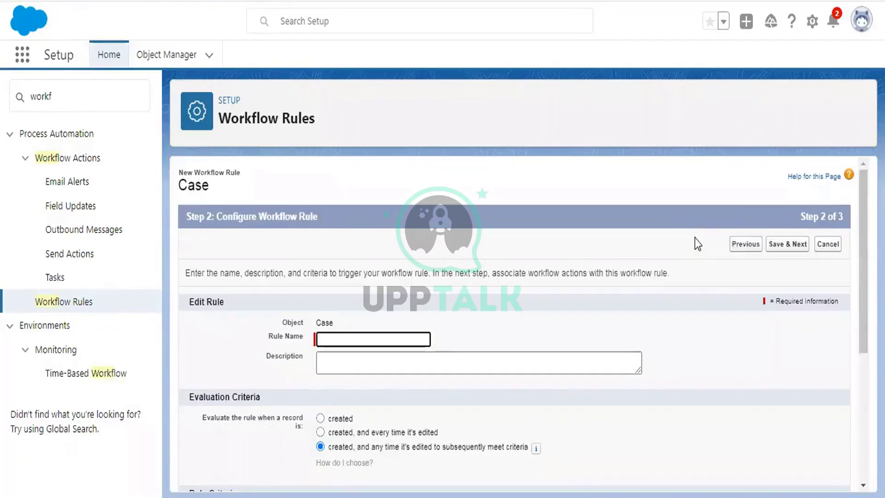
pyautogui.scroll(-2, 691, 236)
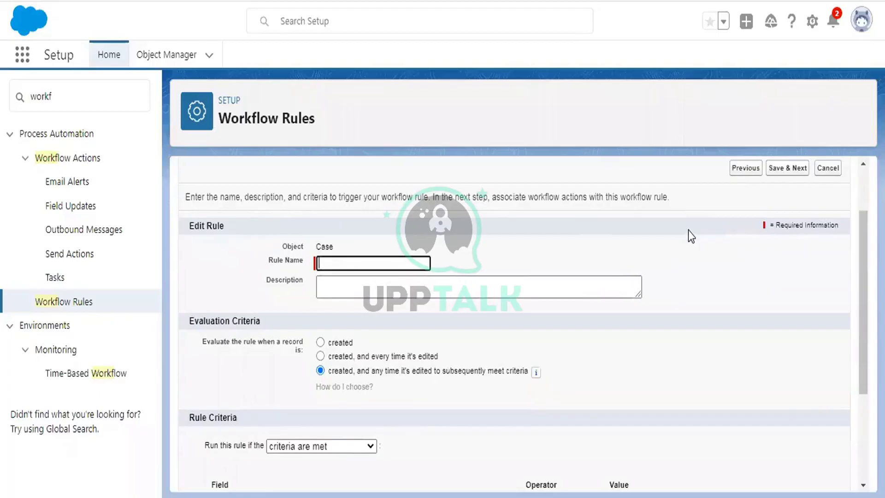
pyautogui.write('Assign task')
# Evaluate the rule only when a record is created; saving flags a missing criterion
pyautogui.click(335, 345)
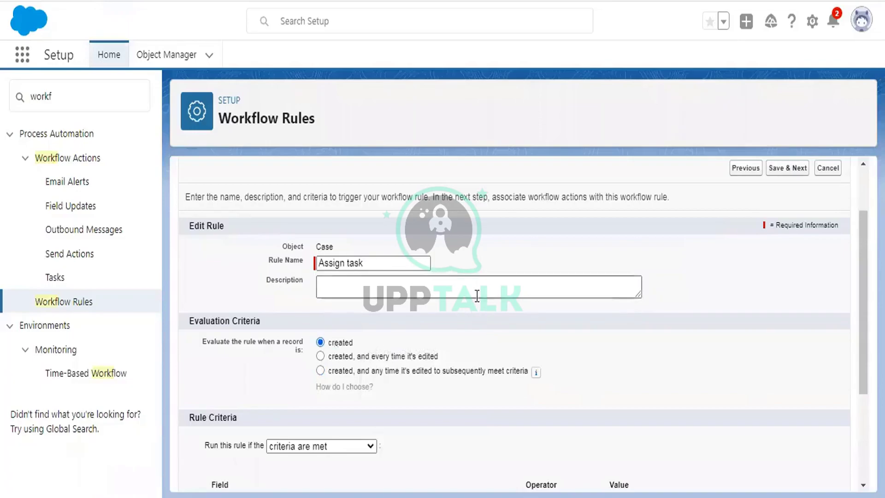
pyautogui.scroll(-2, 477, 295)
pyautogui.scroll(-2, 476, 295)
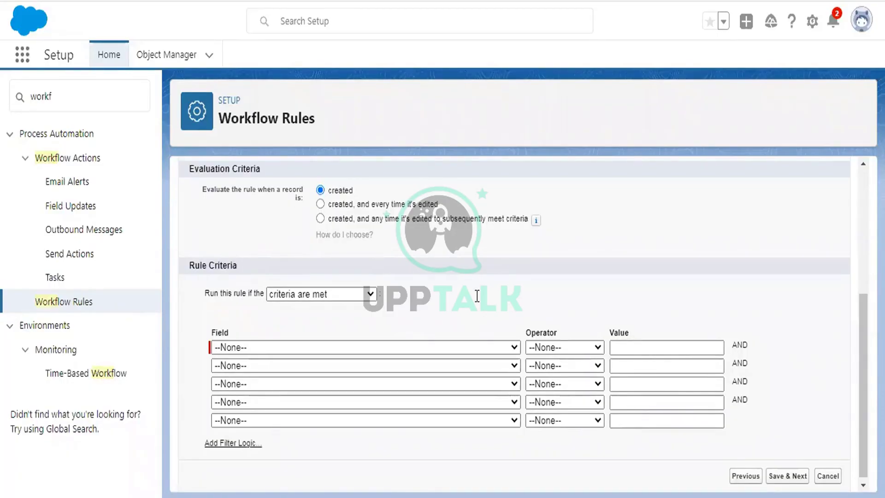
pyautogui.scroll(-1, 502, 288)
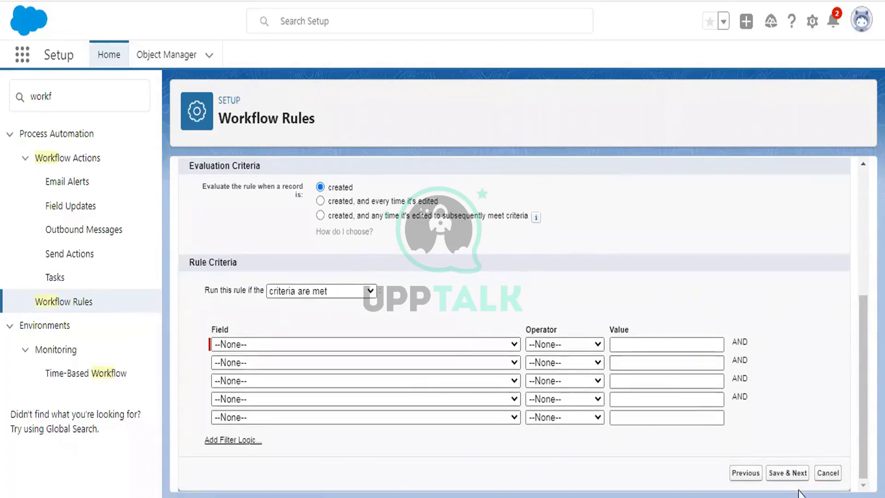
pyautogui.click(787, 472)
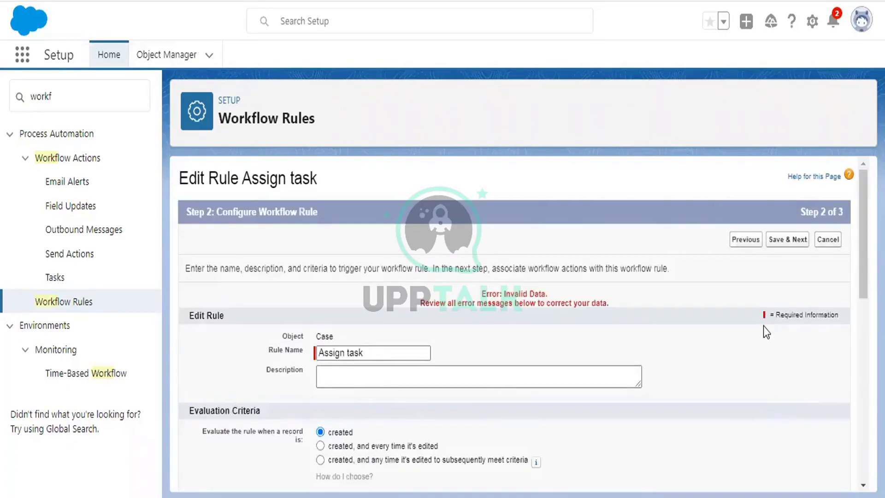
pyautogui.scroll(-10, 763, 325)
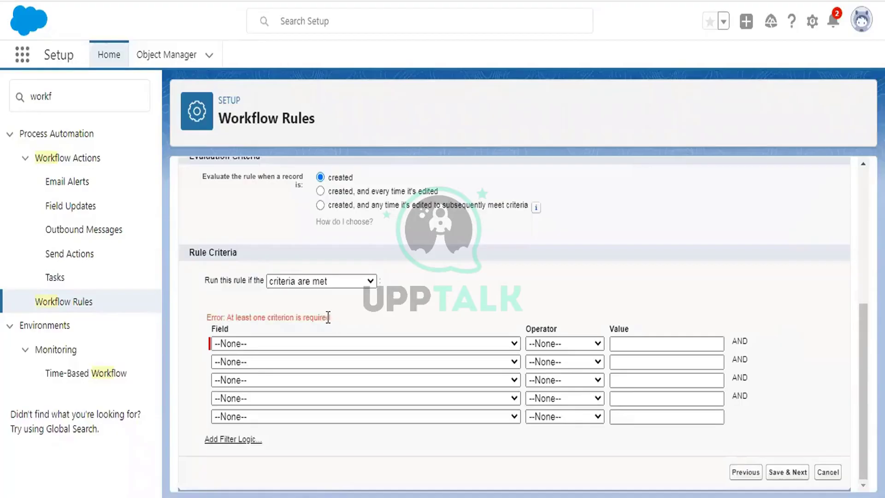
pyautogui.moveTo(330, 317); pyautogui.dragTo(206, 318)
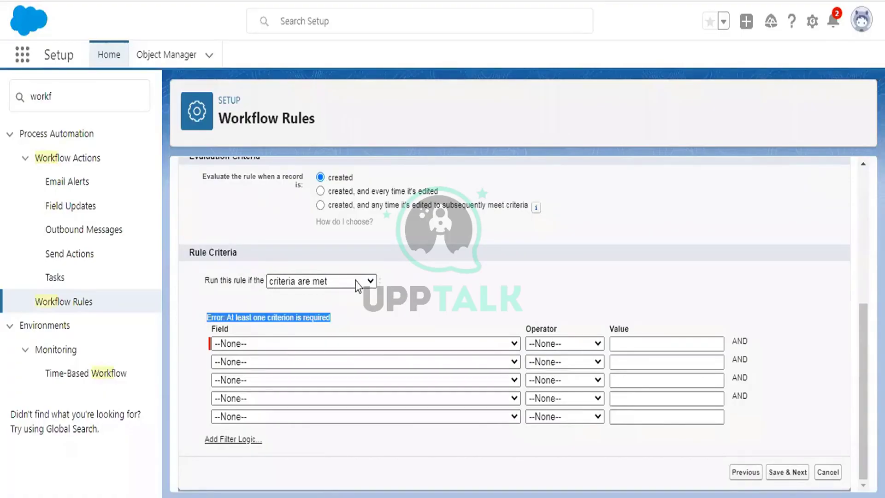
# Set the rule criteria to 'formula evaluates to true' with formula true and save
pyautogui.click(340, 282)
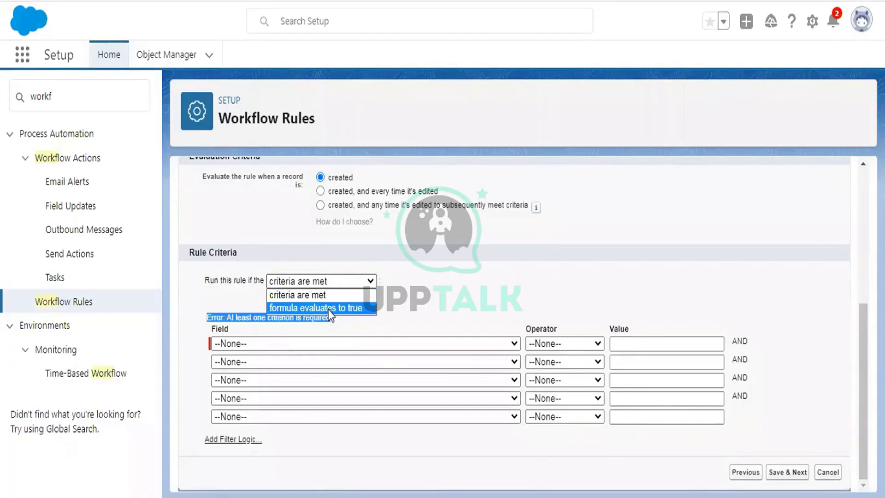
pyautogui.click(329, 308)
pyautogui.scroll(-2, 405, 254)
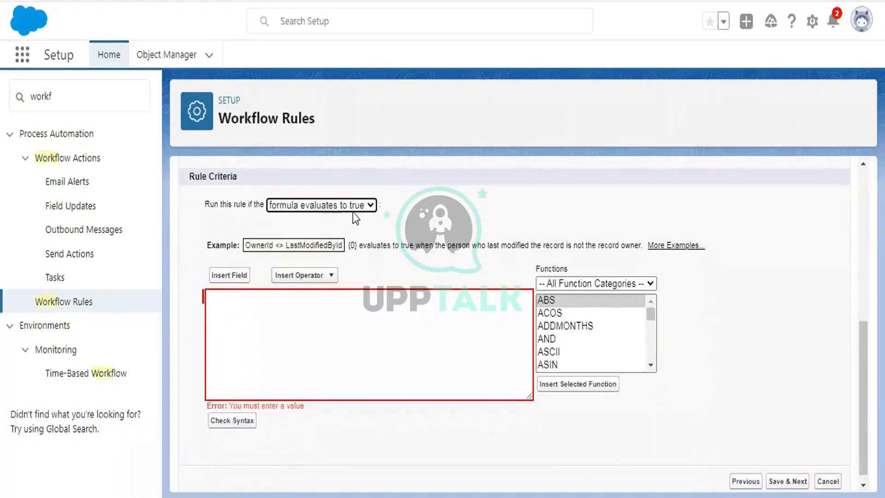
pyautogui.click(308, 309)
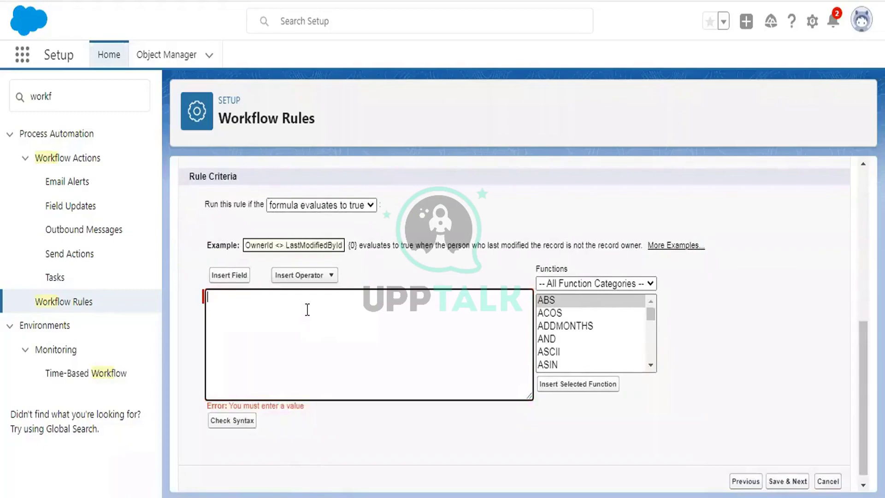
pyautogui.write('true')
pyautogui.moveTo(233, 297); pyautogui.dragTo(193, 302)
pyautogui.click(266, 299)
pyautogui.click(800, 481)
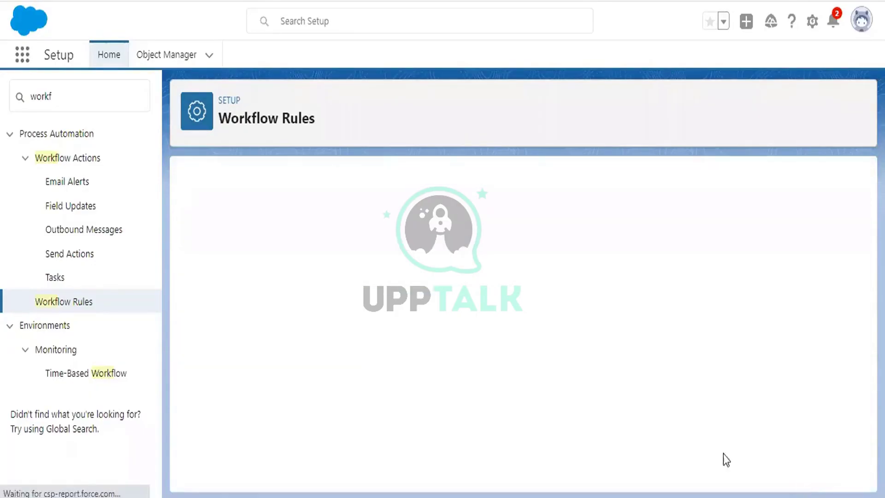
# Add a new task action assigned to Case Creator with subject 'Case Is Created'
pyautogui.click(231, 381)
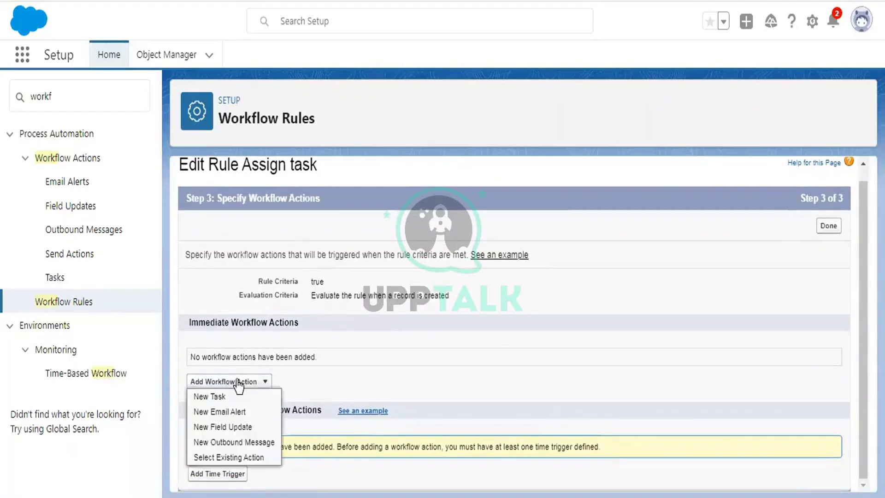
pyautogui.click(204, 396)
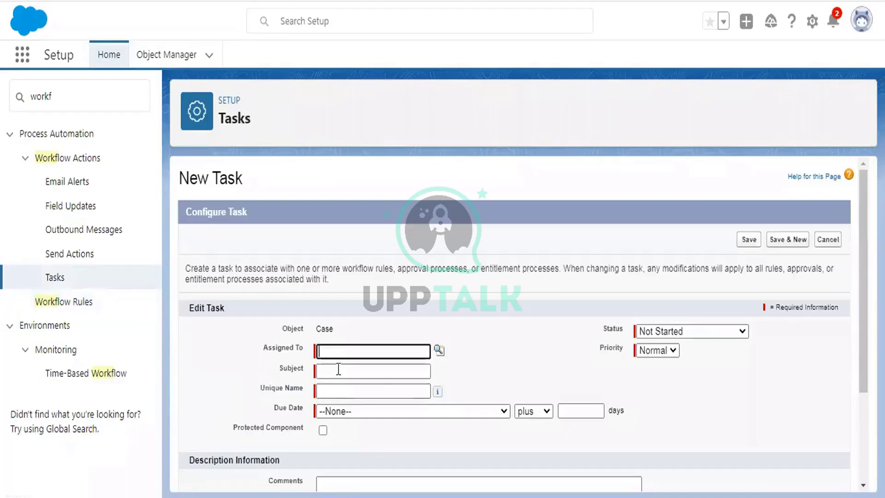
pyautogui.scroll(-2, 539, 274)
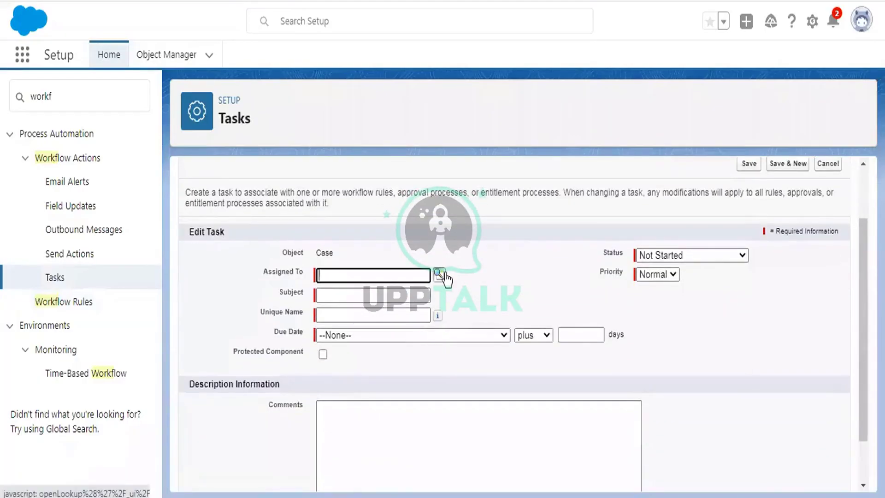
pyautogui.click(440, 275)
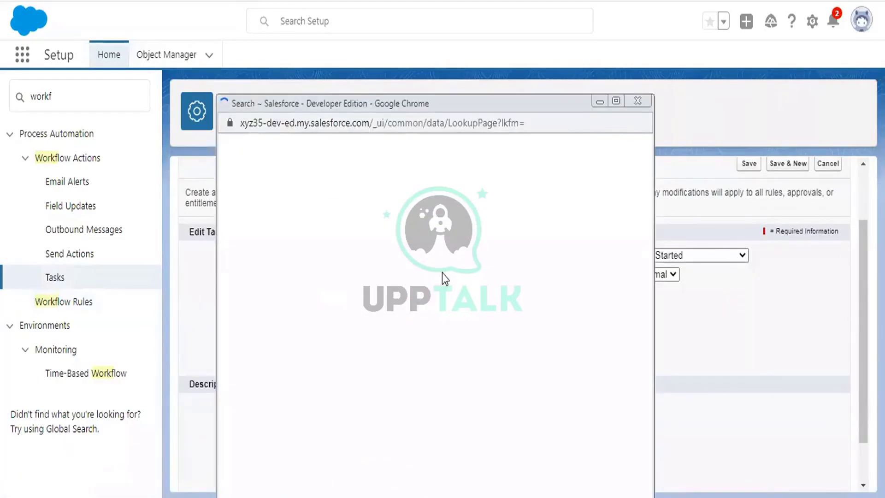
pyautogui.click(279, 177)
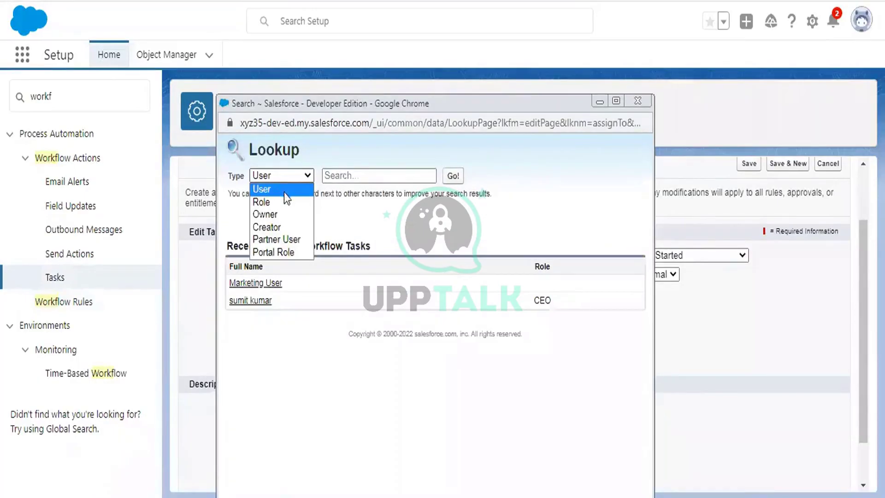
pyautogui.click(272, 230)
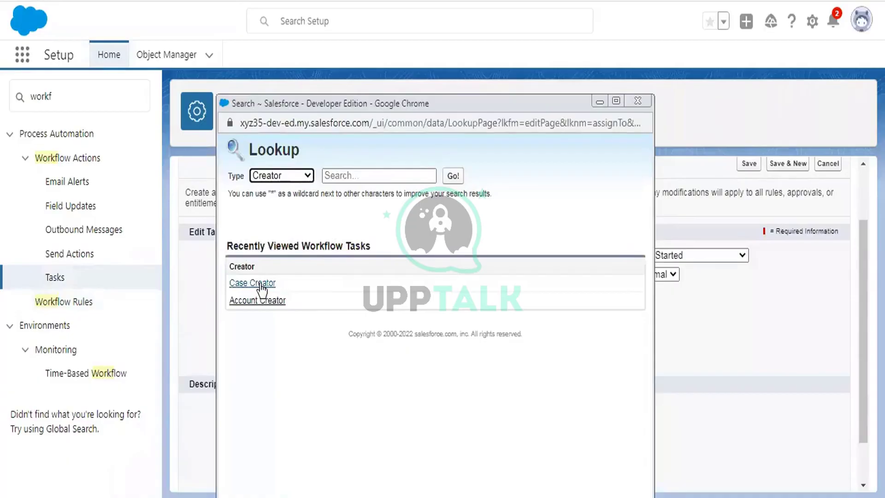
pyautogui.click(261, 283)
pyautogui.click(339, 242)
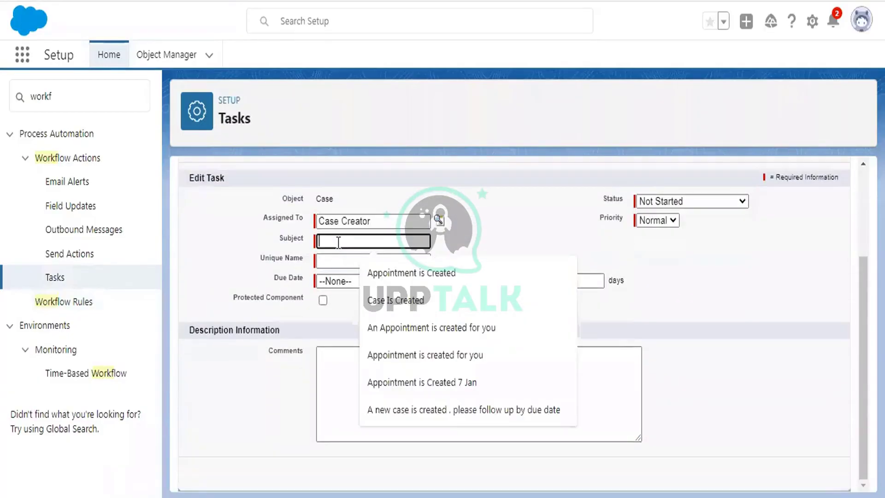
pyautogui.click(408, 300)
pyautogui.click(368, 263)
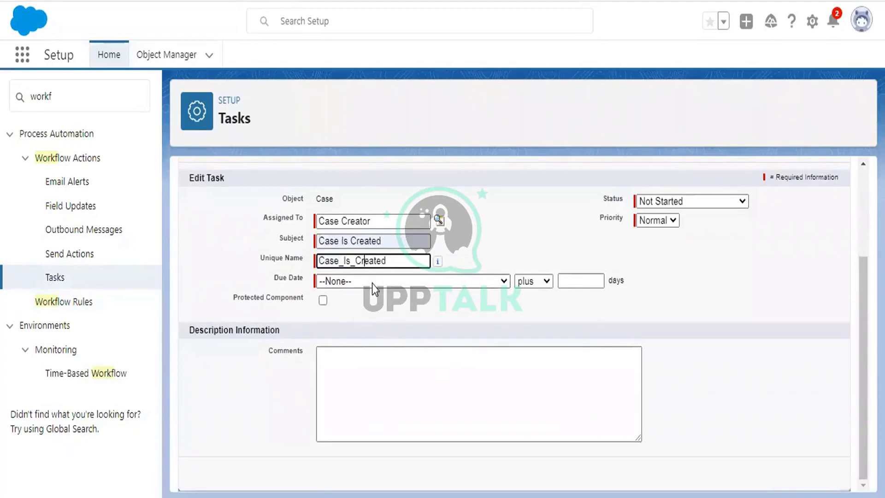
# Make the task due 7 days after Case: Date/Time Opened, status In Progress, and save
pyautogui.click(372, 281)
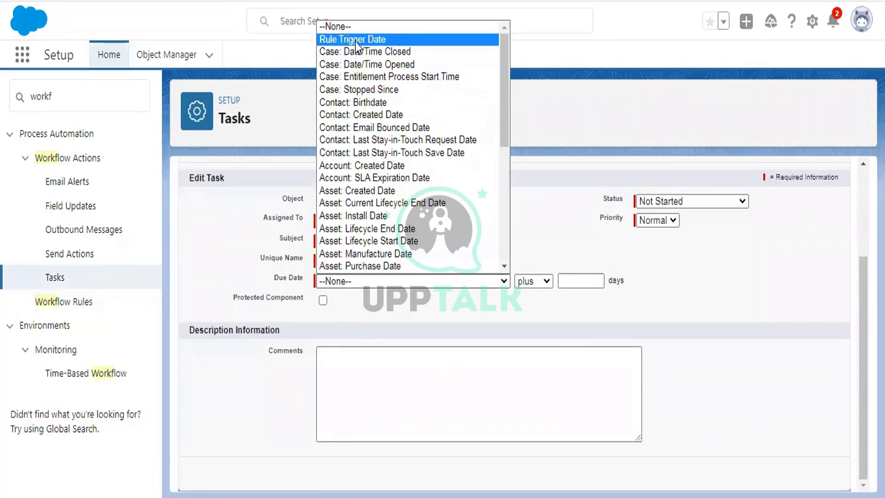
pyautogui.click(362, 64)
pyautogui.click(584, 281)
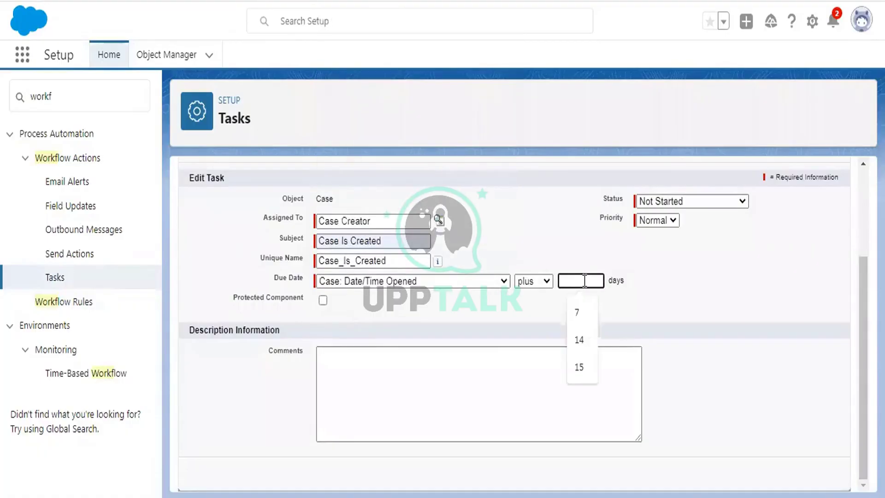
pyautogui.write('7')
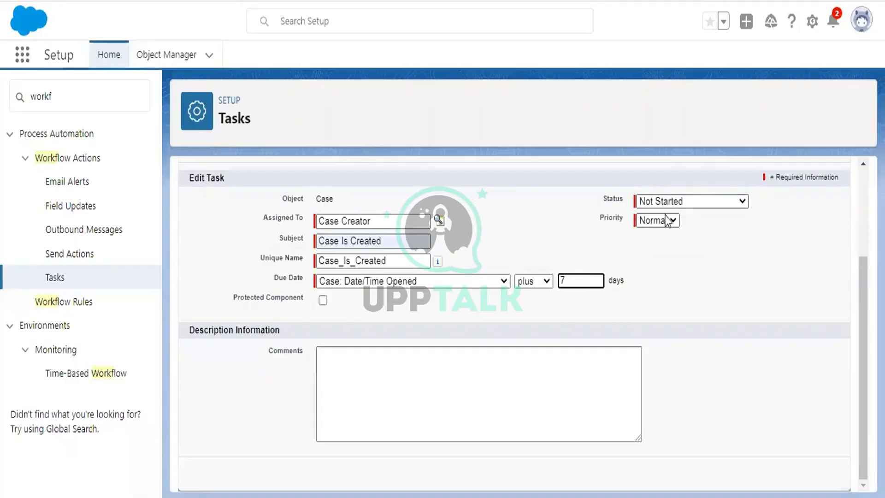
pyautogui.click(670, 201)
pyautogui.click(676, 228)
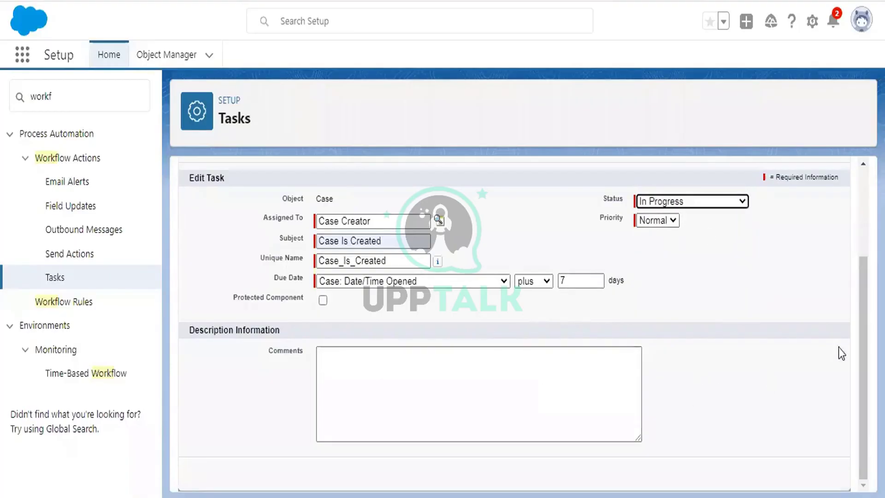
pyautogui.scroll(3, 837, 353)
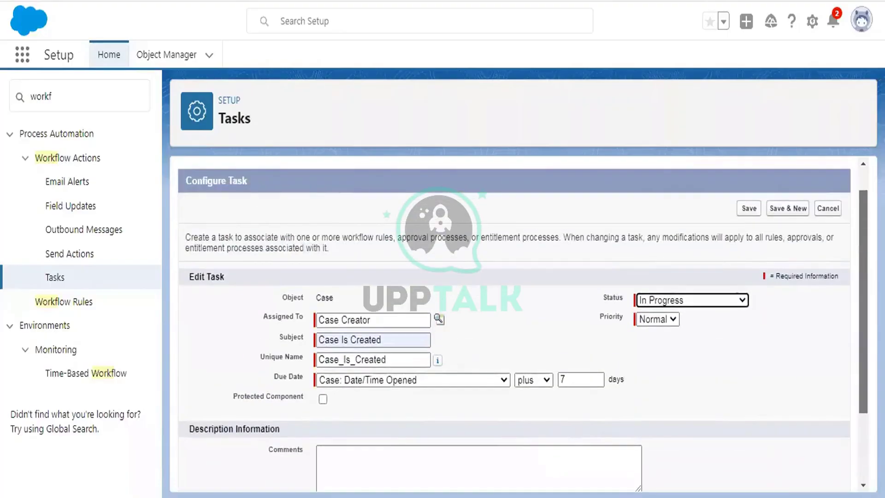
pyautogui.click(747, 210)
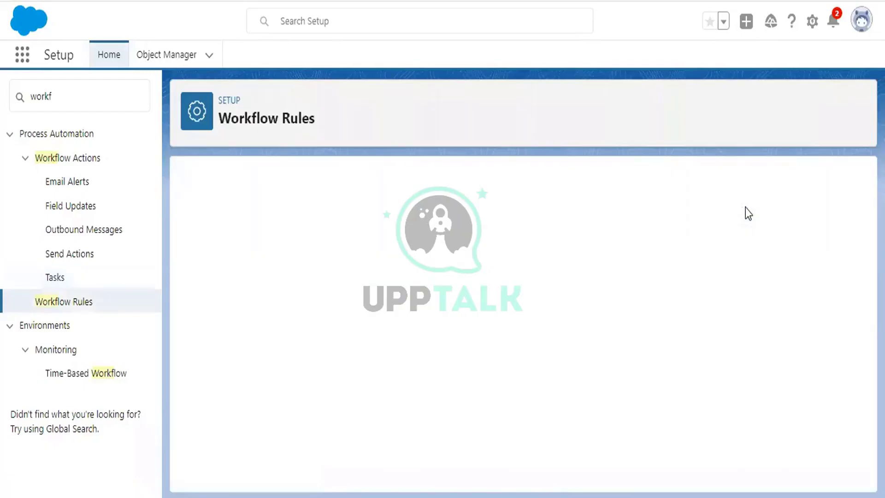
# Finish the rule wizard and activate the 'Assign task' workflow rule
pyautogui.click(827, 239)
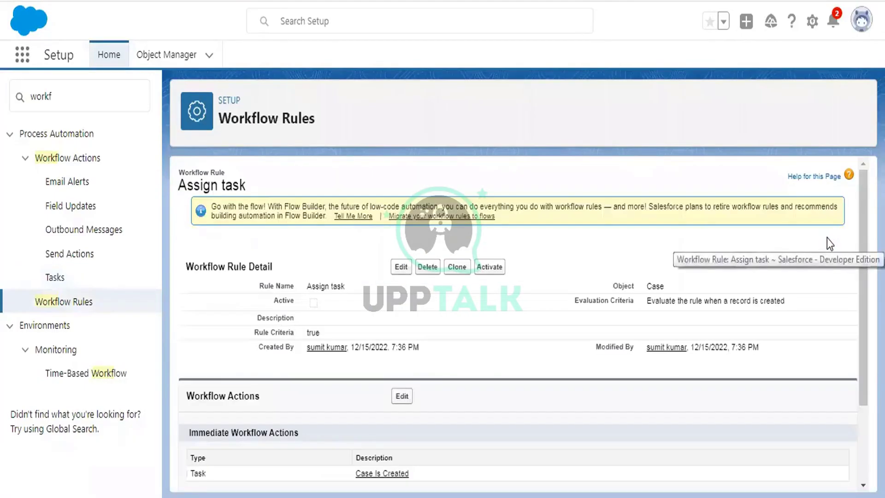
pyautogui.click(489, 267)
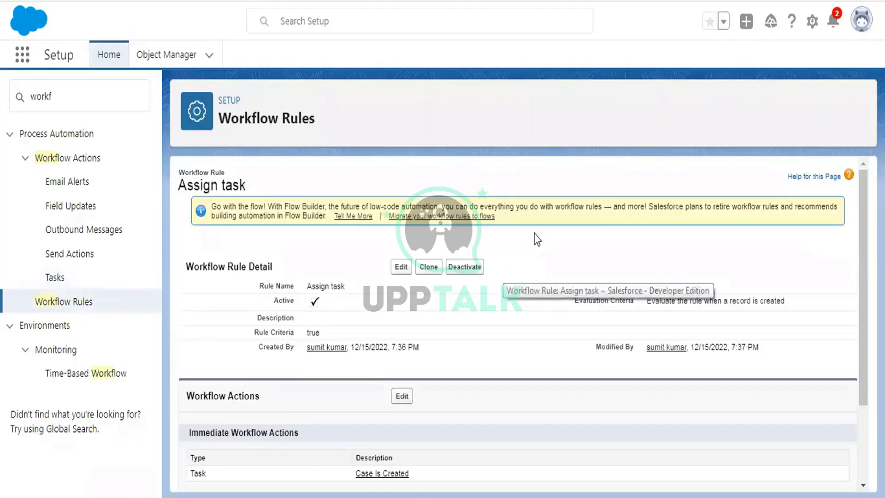
pyautogui.scroll(-1, 584, 230)
pyautogui.scroll(2, 584, 231)
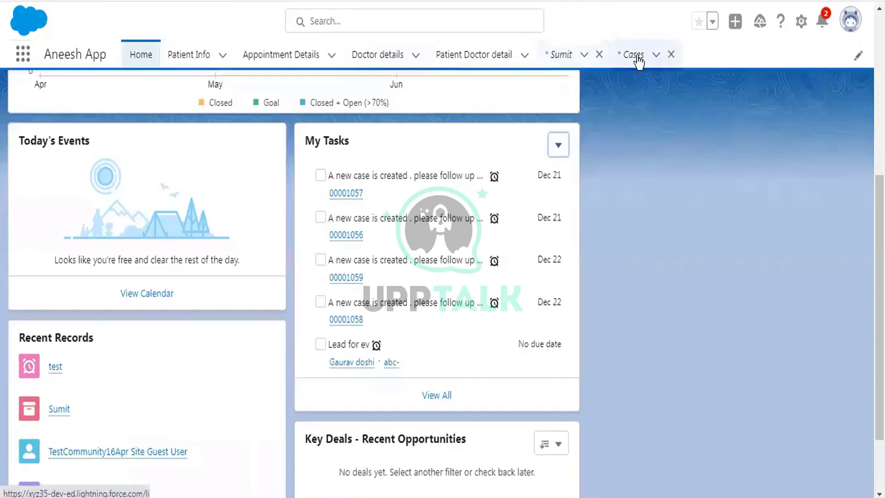
# Create case 00001060 with Case Origin set to Phone, then go back to Home
pyautogui.click(638, 59)
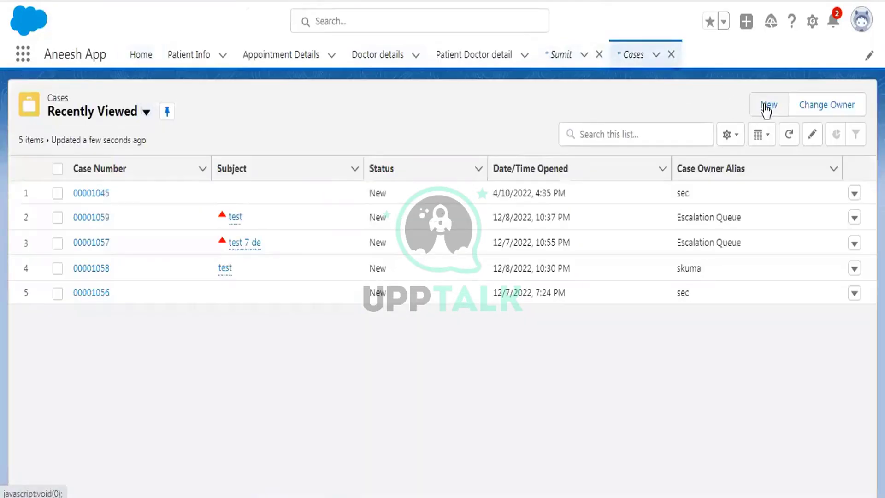
pyautogui.click(764, 105)
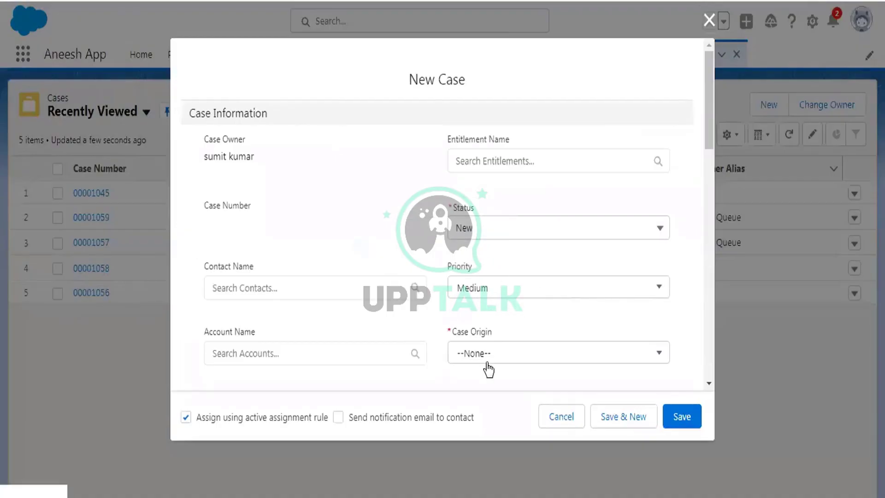
pyautogui.click(487, 362)
pyautogui.click(486, 319)
pyautogui.scroll(-3, 427, 221)
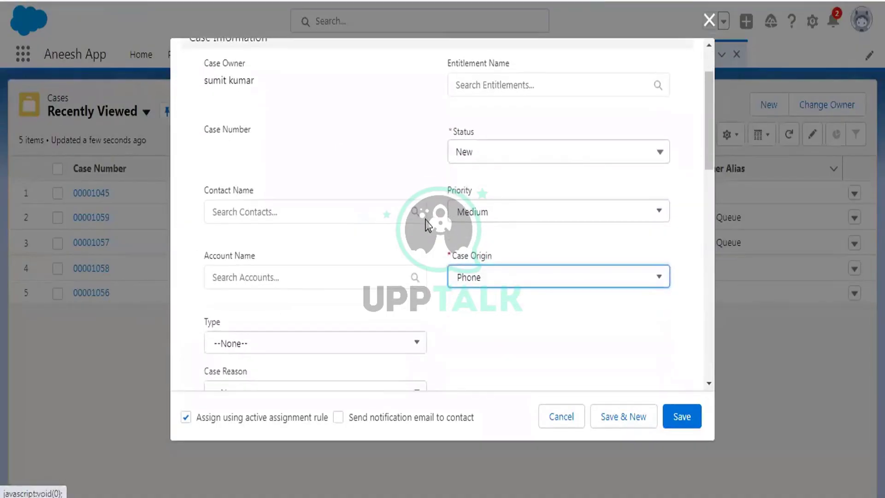
pyautogui.scroll(-5, 428, 224)
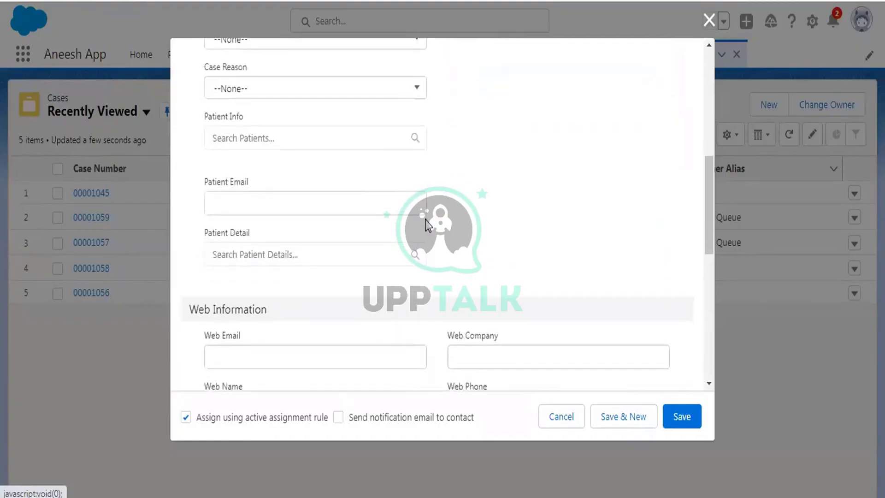
pyautogui.scroll(8, 428, 224)
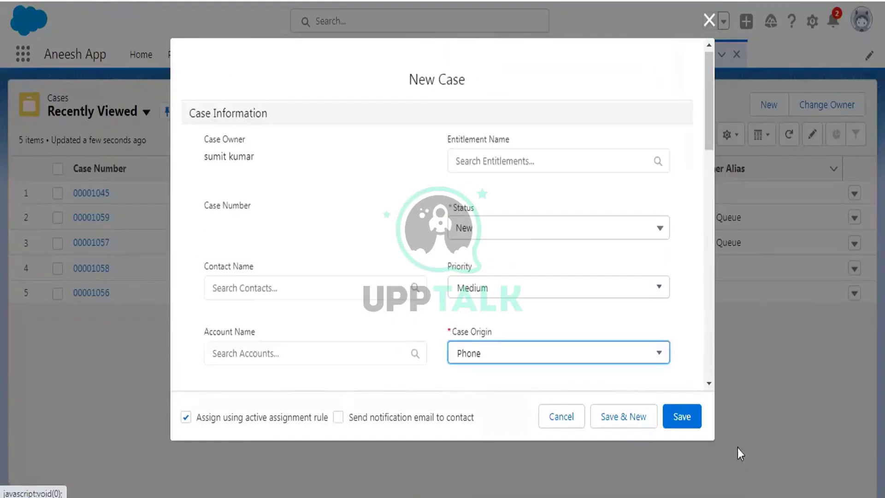
pyautogui.click(683, 422)
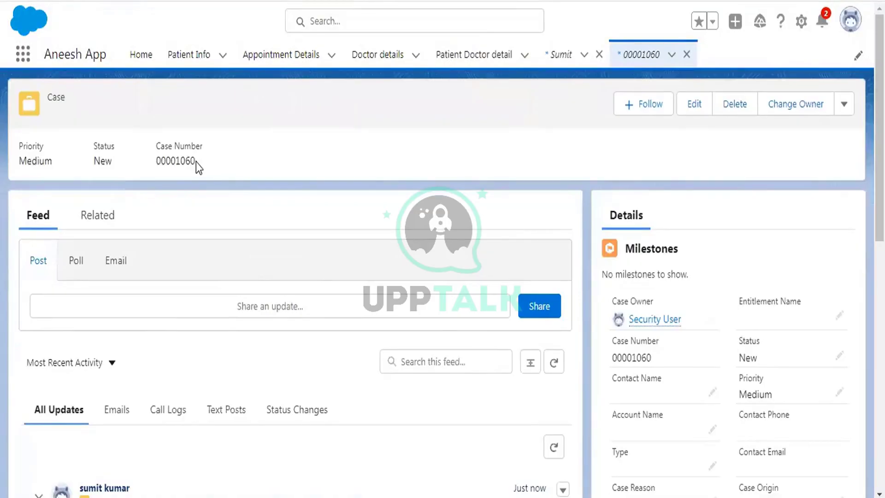
pyautogui.click(137, 60)
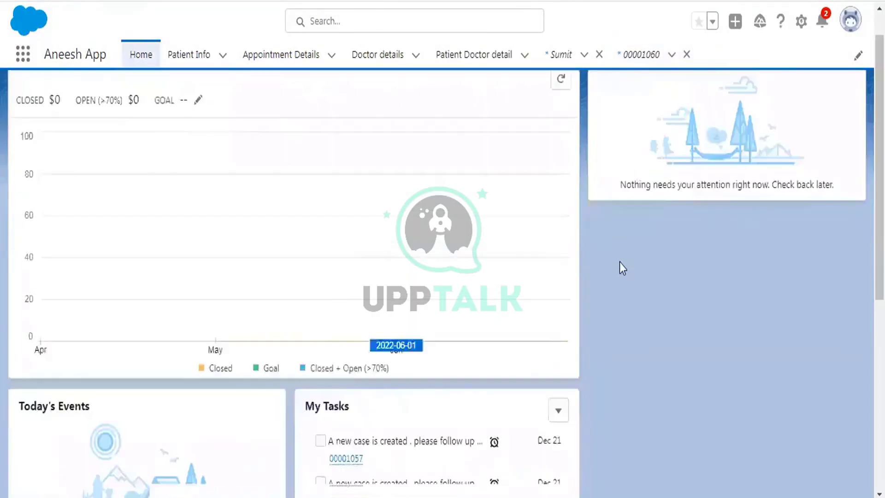
# Refresh the Home page and tick the Case Is Created task in My Tasks
pyautogui.scroll(-4, 622, 267)
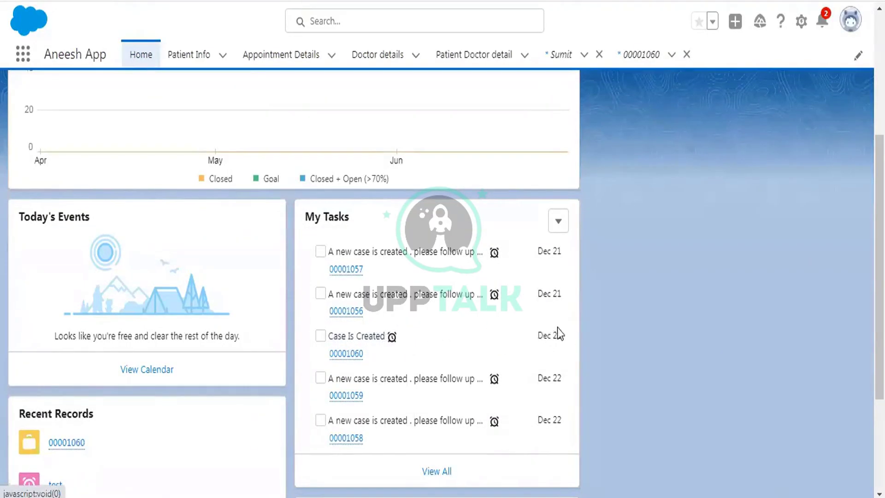
pyautogui.scroll(-2, 545, 312)
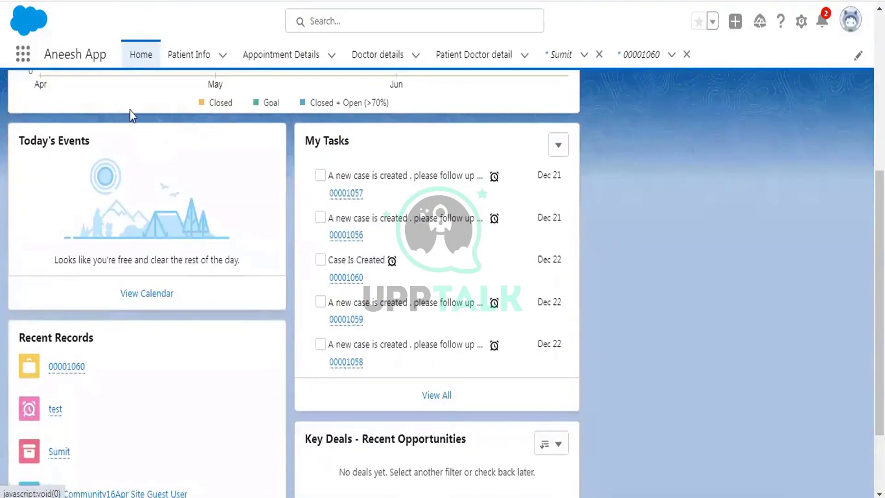
pyautogui.click(138, 54)
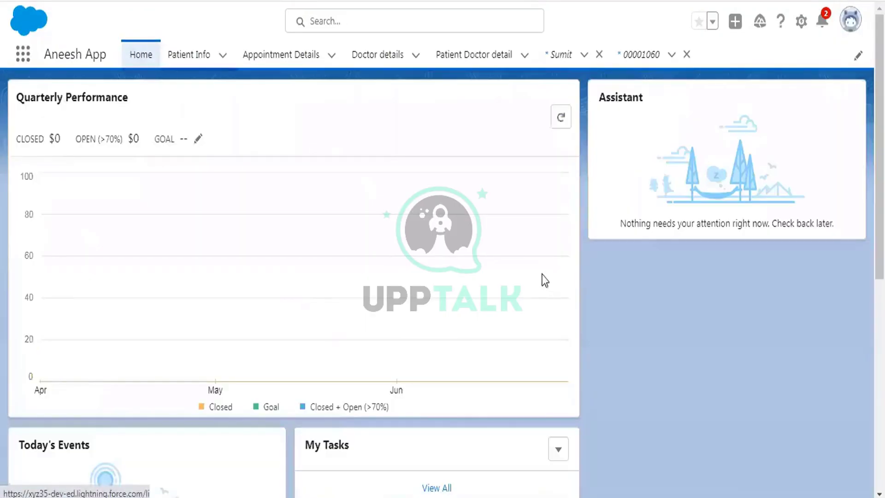
pyautogui.scroll(-5, 323, 244)
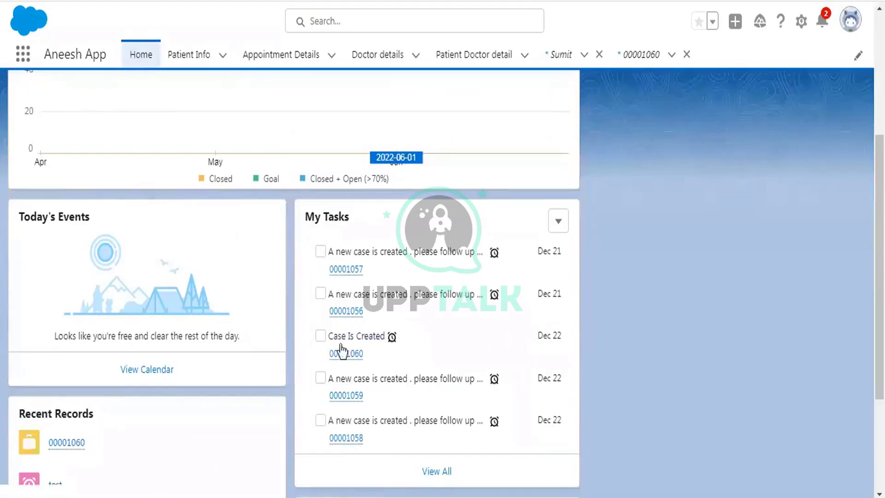
pyautogui.scroll(-2, 386, 319)
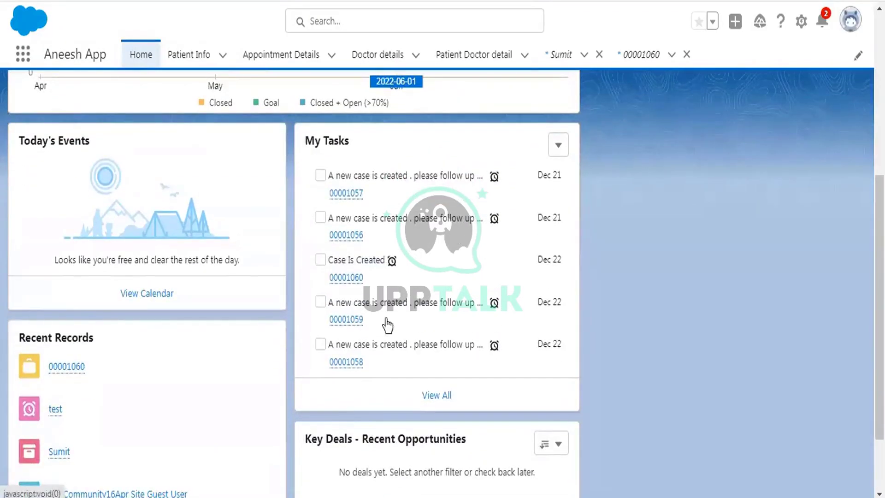
pyautogui.click(320, 259)
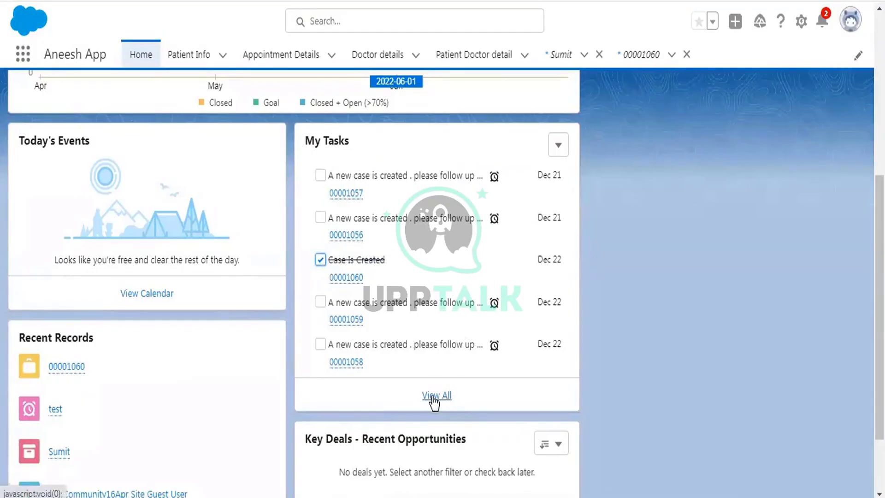
# Check the full task list, then return Home and tick Case Is Created again
pyautogui.click(435, 400)
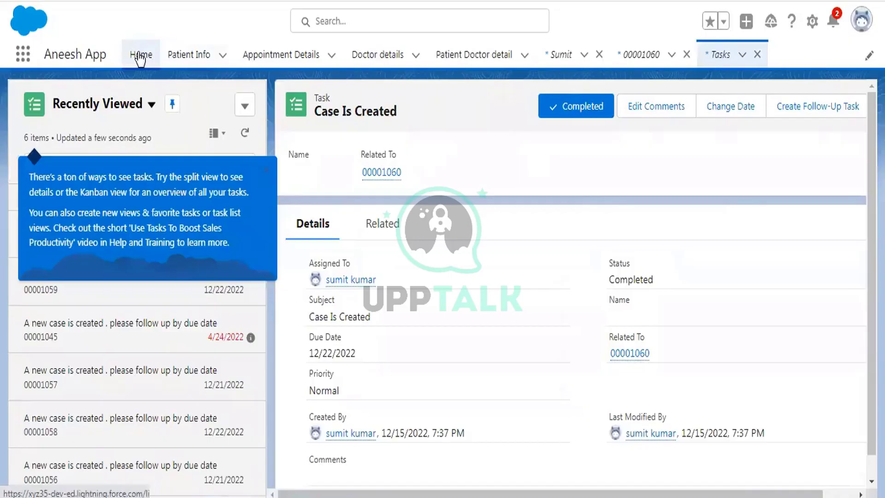
pyautogui.scroll(-1, 599, 258)
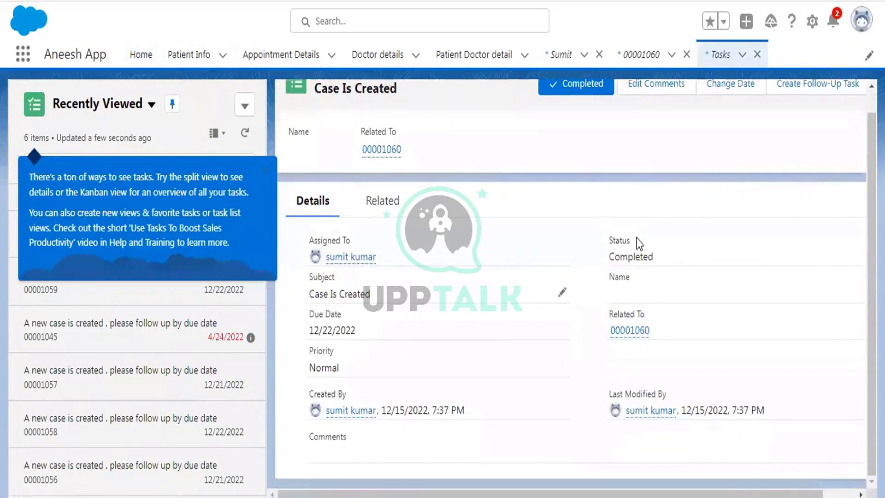
pyautogui.click(143, 56)
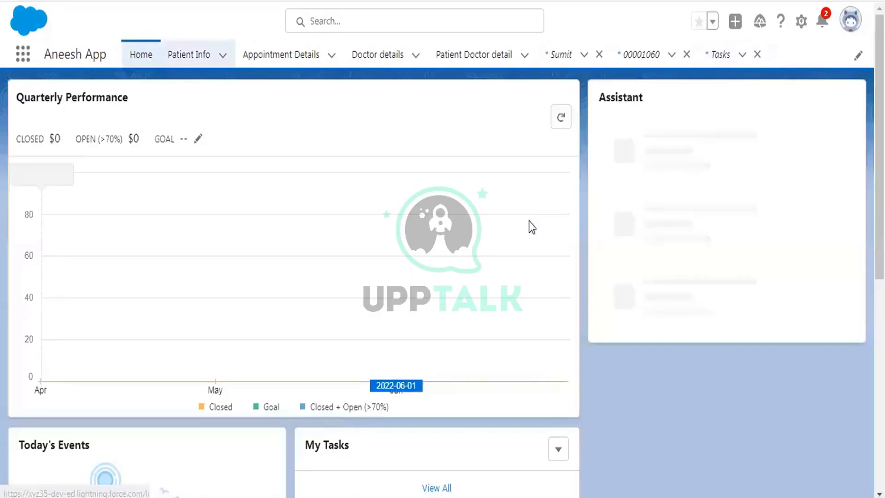
pyautogui.scroll(-7, 582, 223)
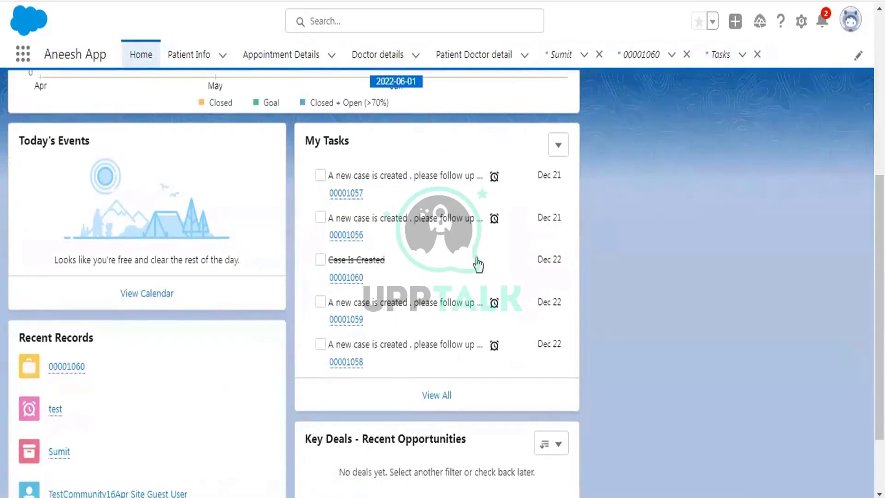
pyautogui.click(320, 260)
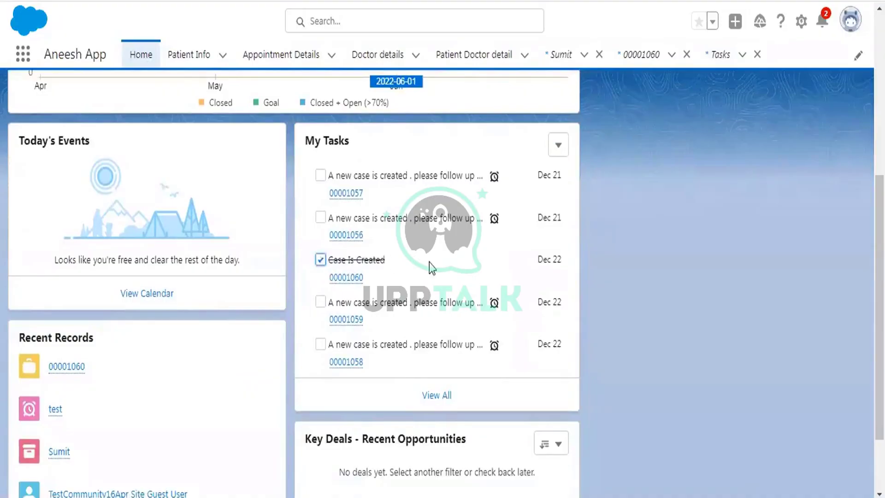